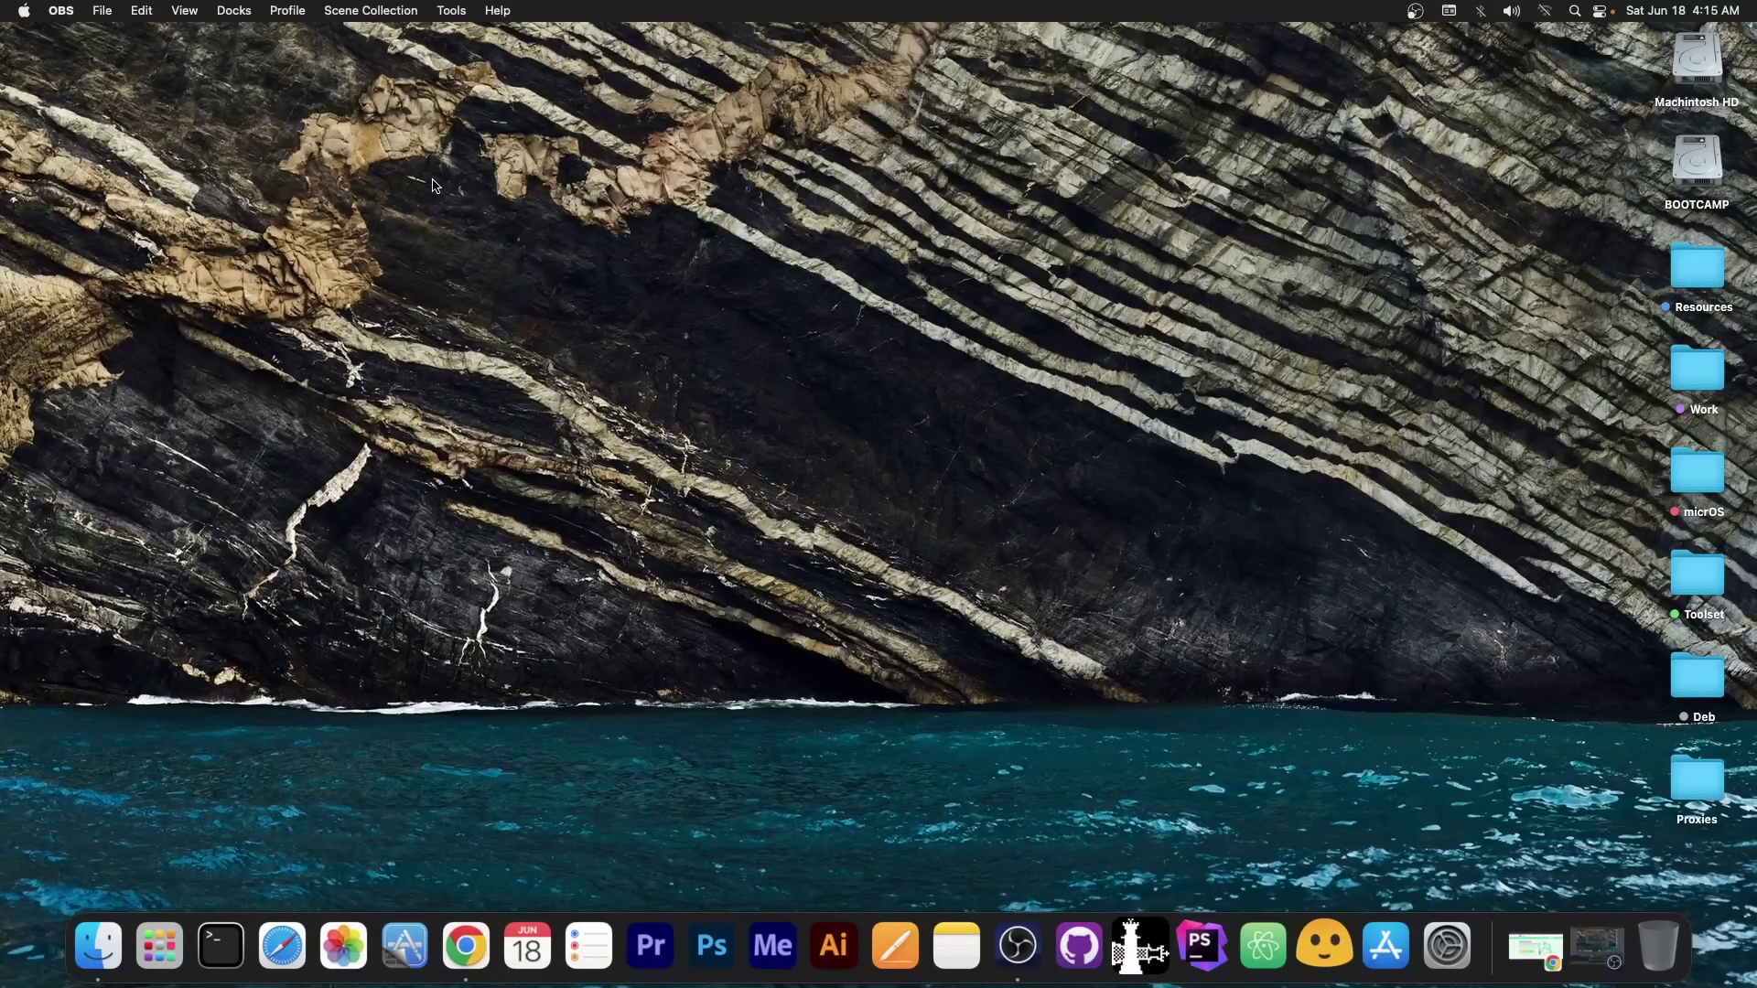
# - Restore Chrome and scroll through the StarzSoft KeyPass features page, then back to the top
pyautogui.click(1535, 947)
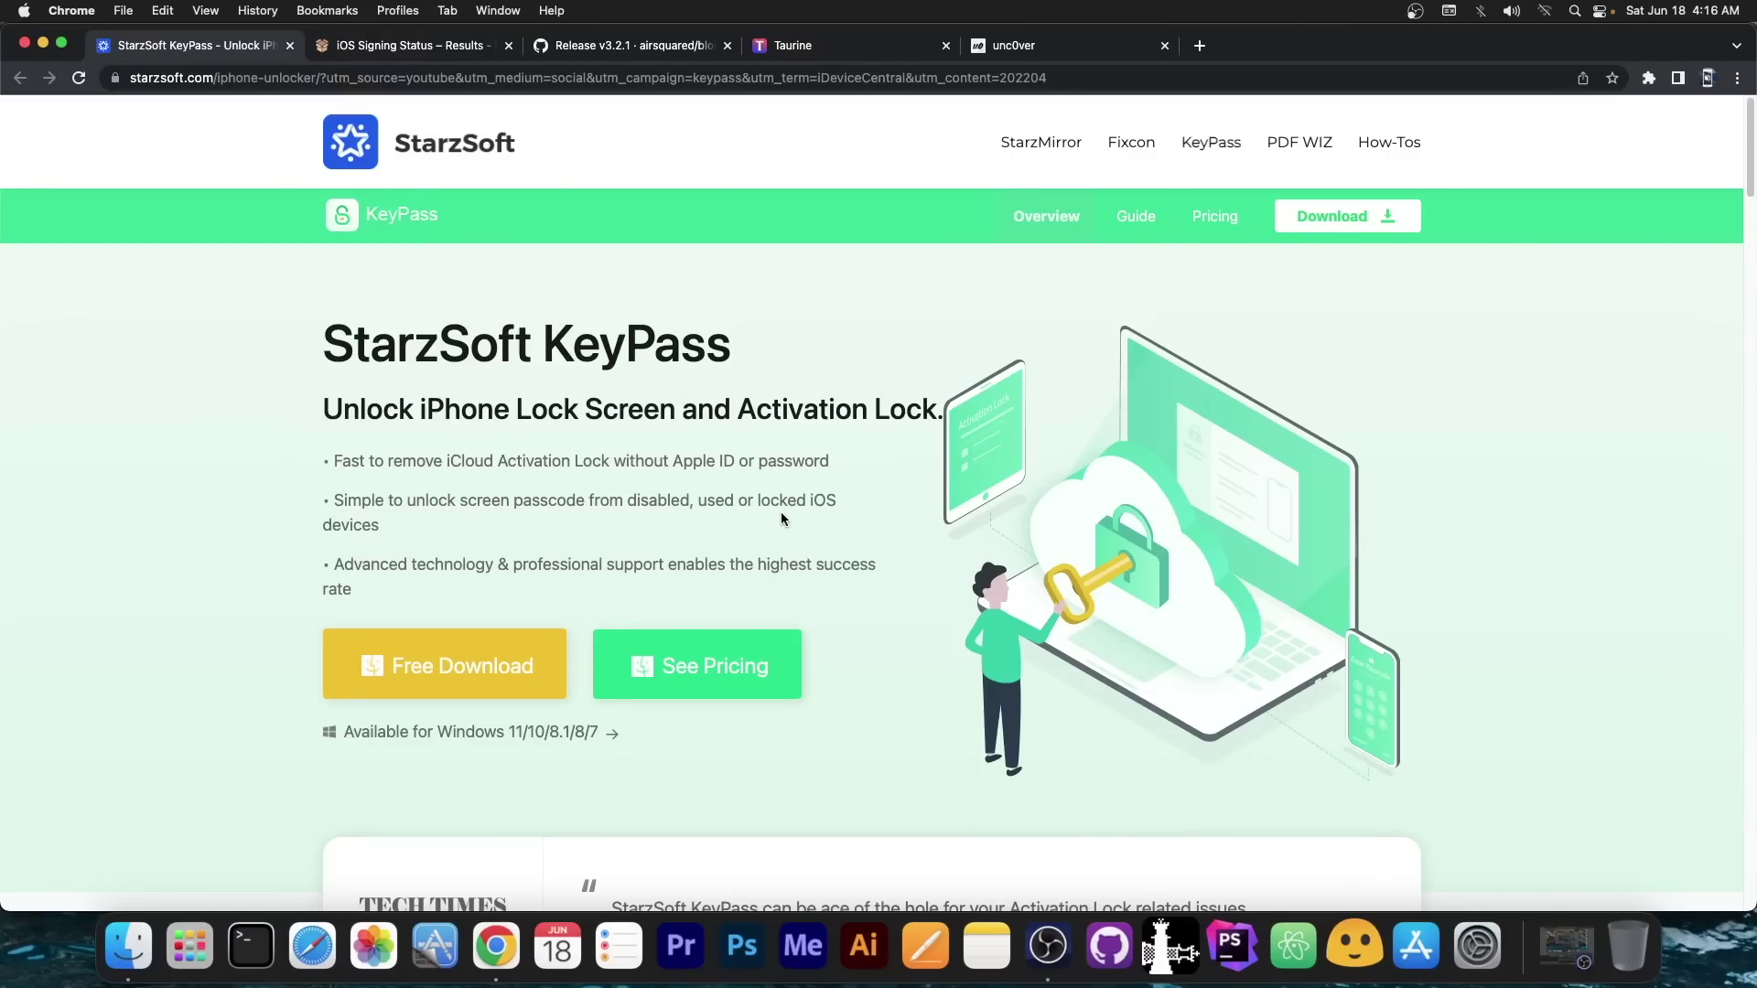
pyautogui.scroll(-1, 619, 483)
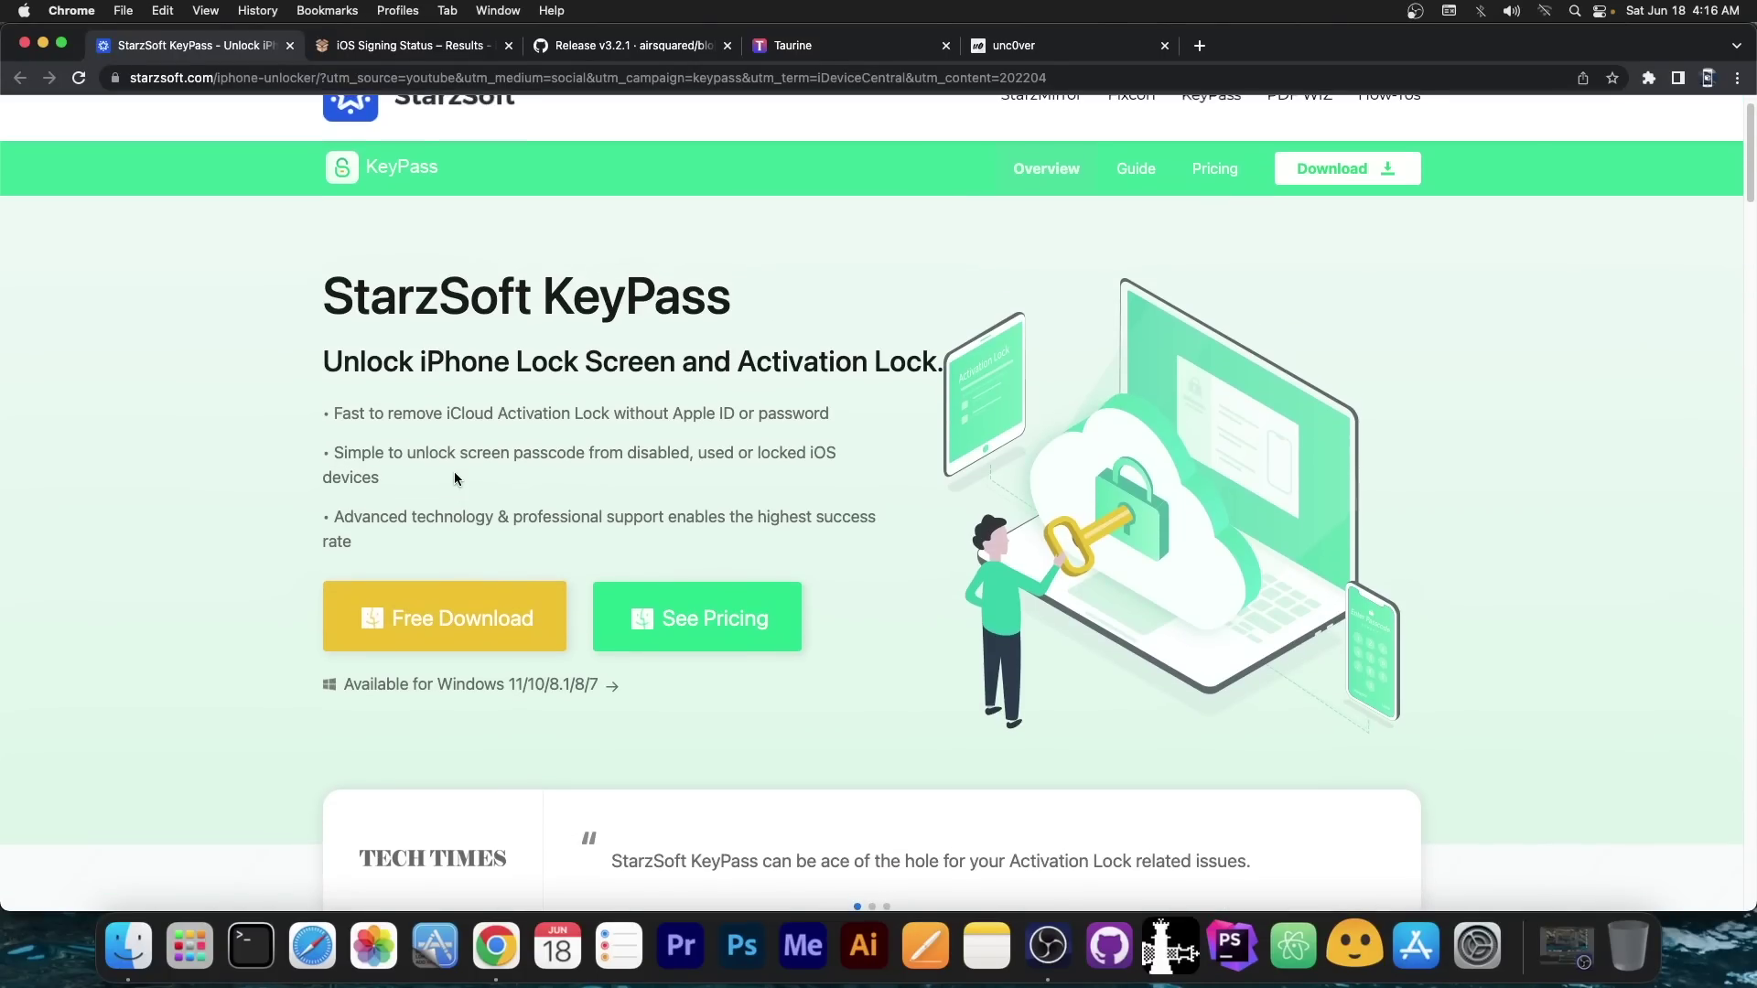
pyautogui.scroll(-3, 455, 478)
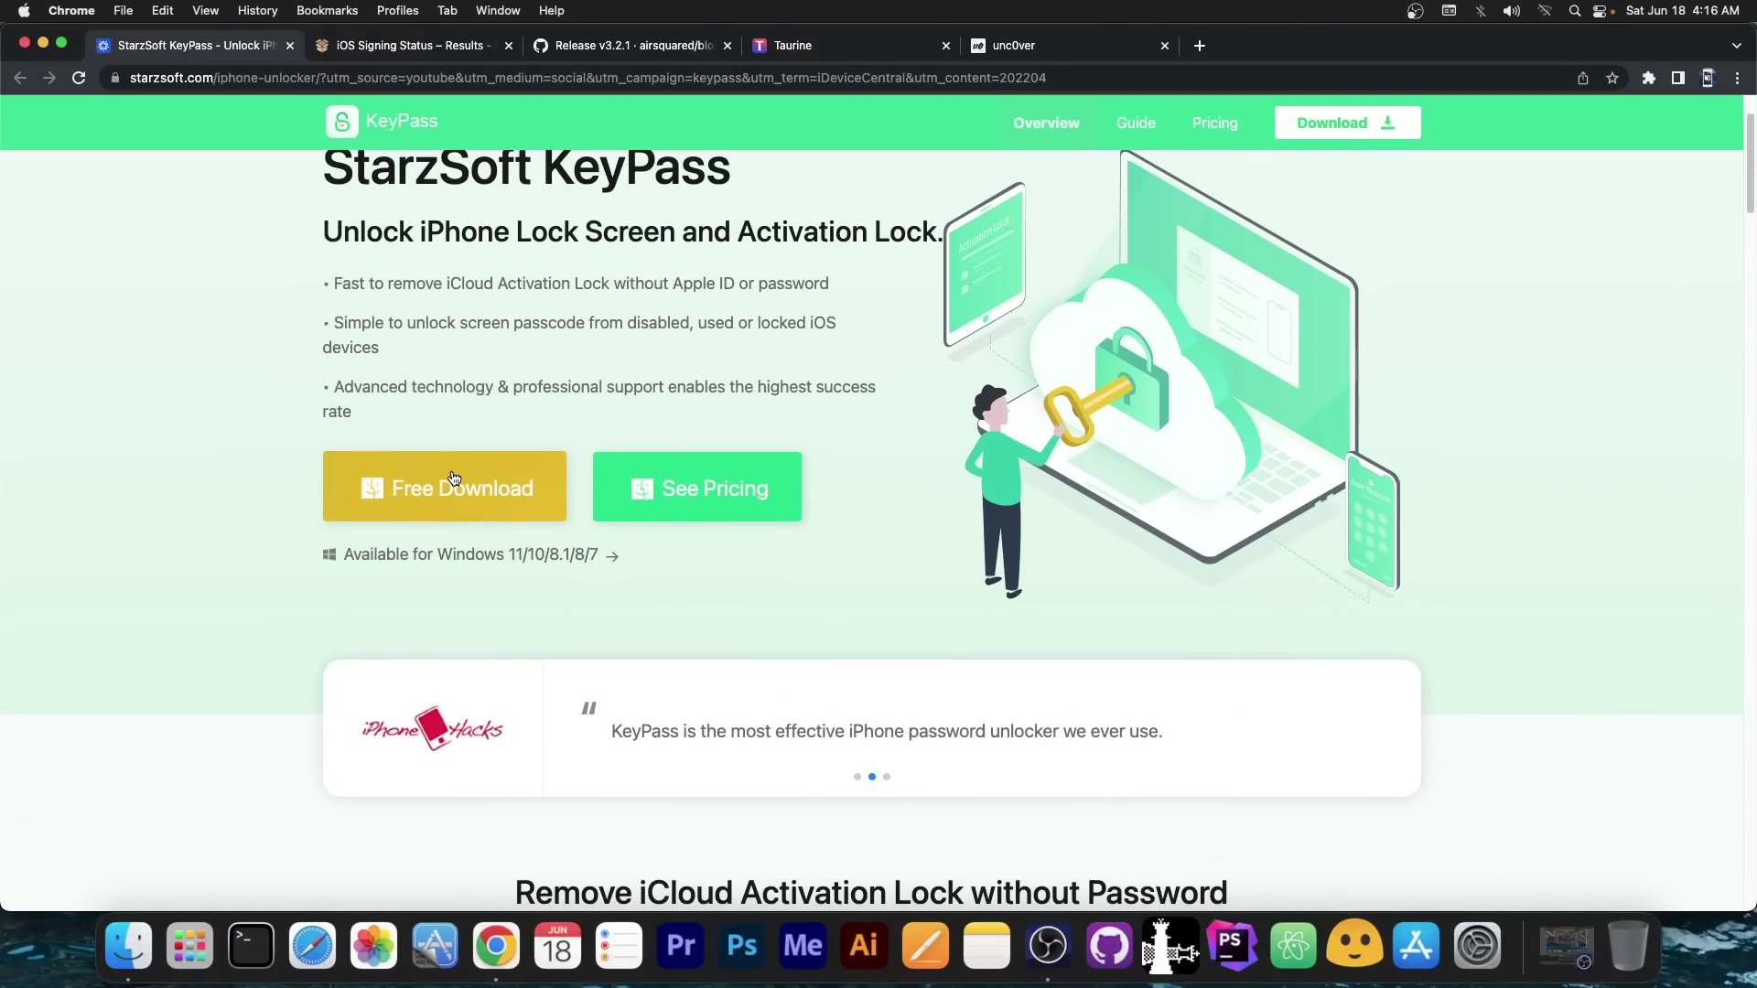
pyautogui.scroll(-10, 453, 477)
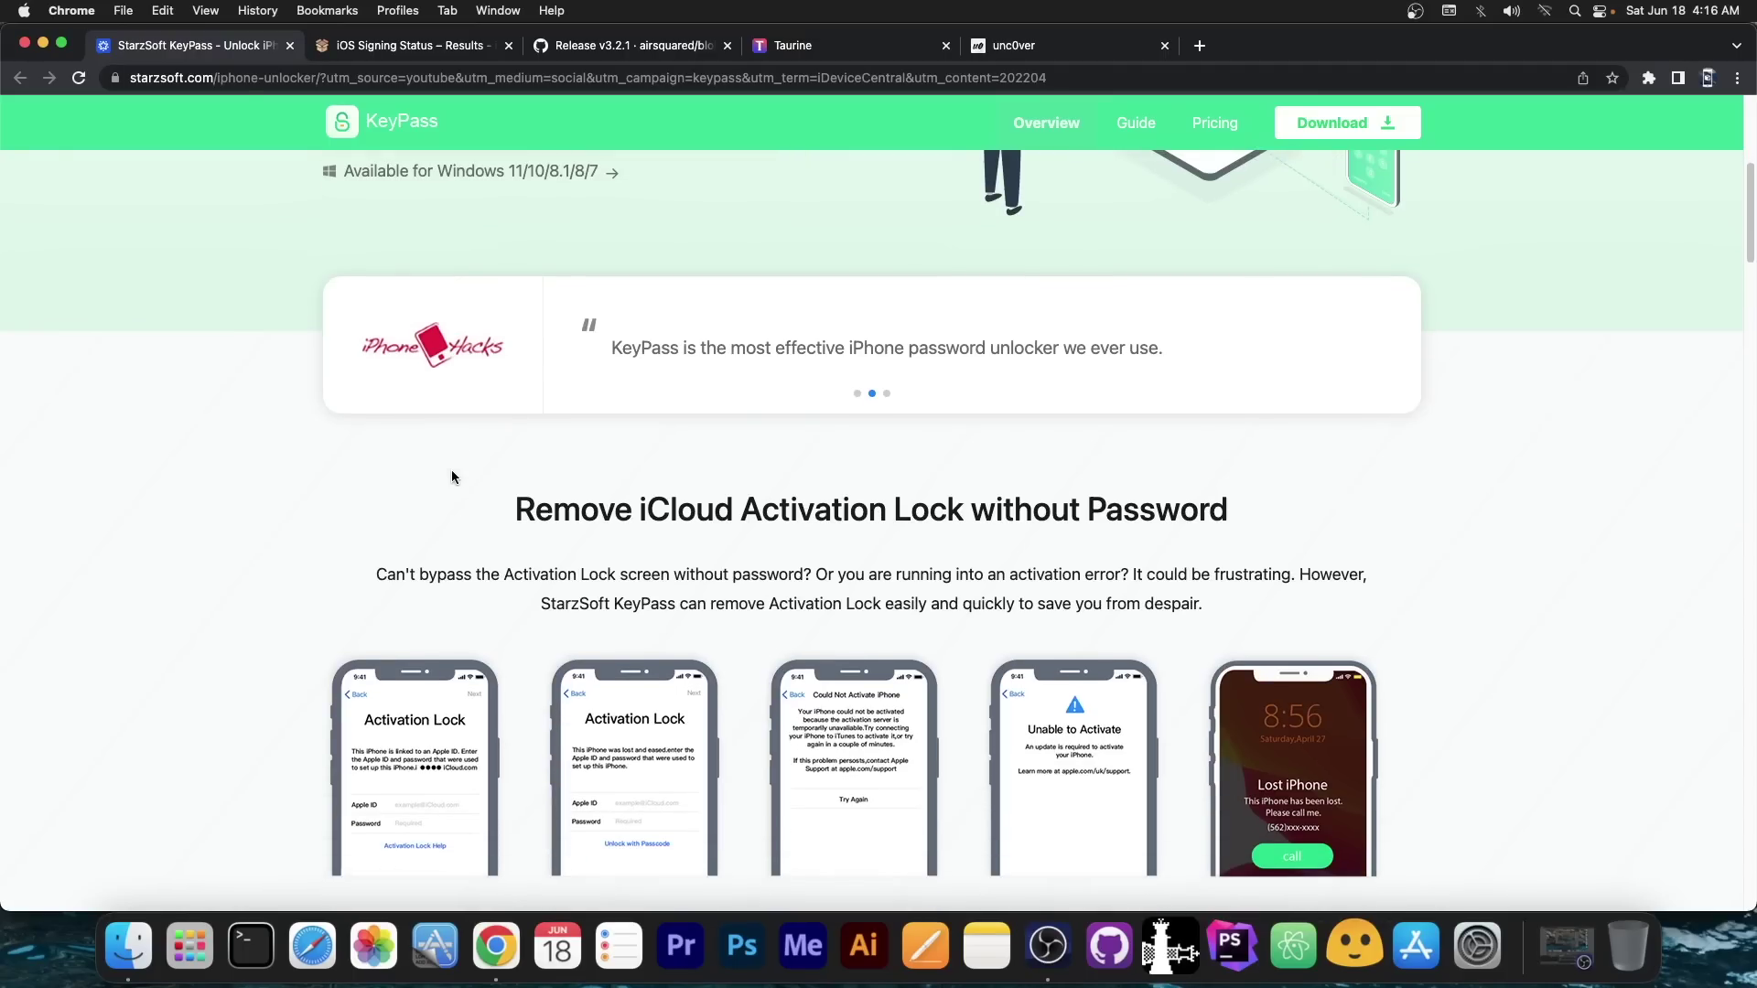
pyautogui.scroll(-1, 451, 470)
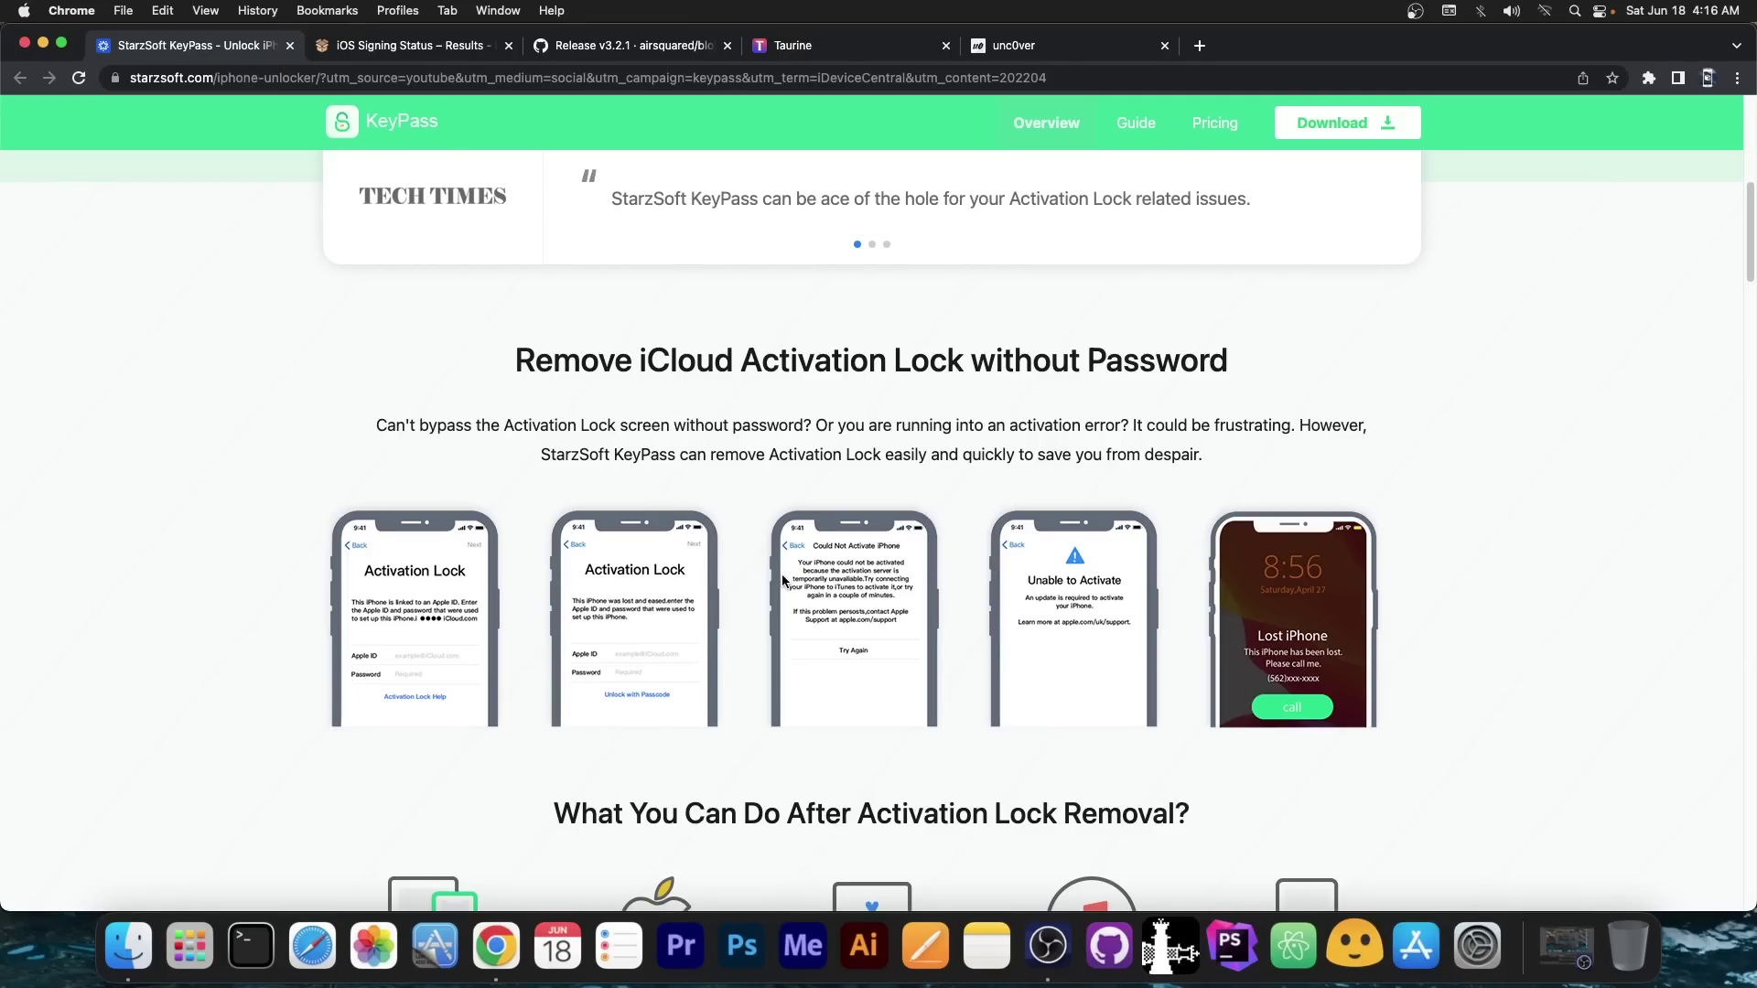
pyautogui.scroll(10, 796, 531)
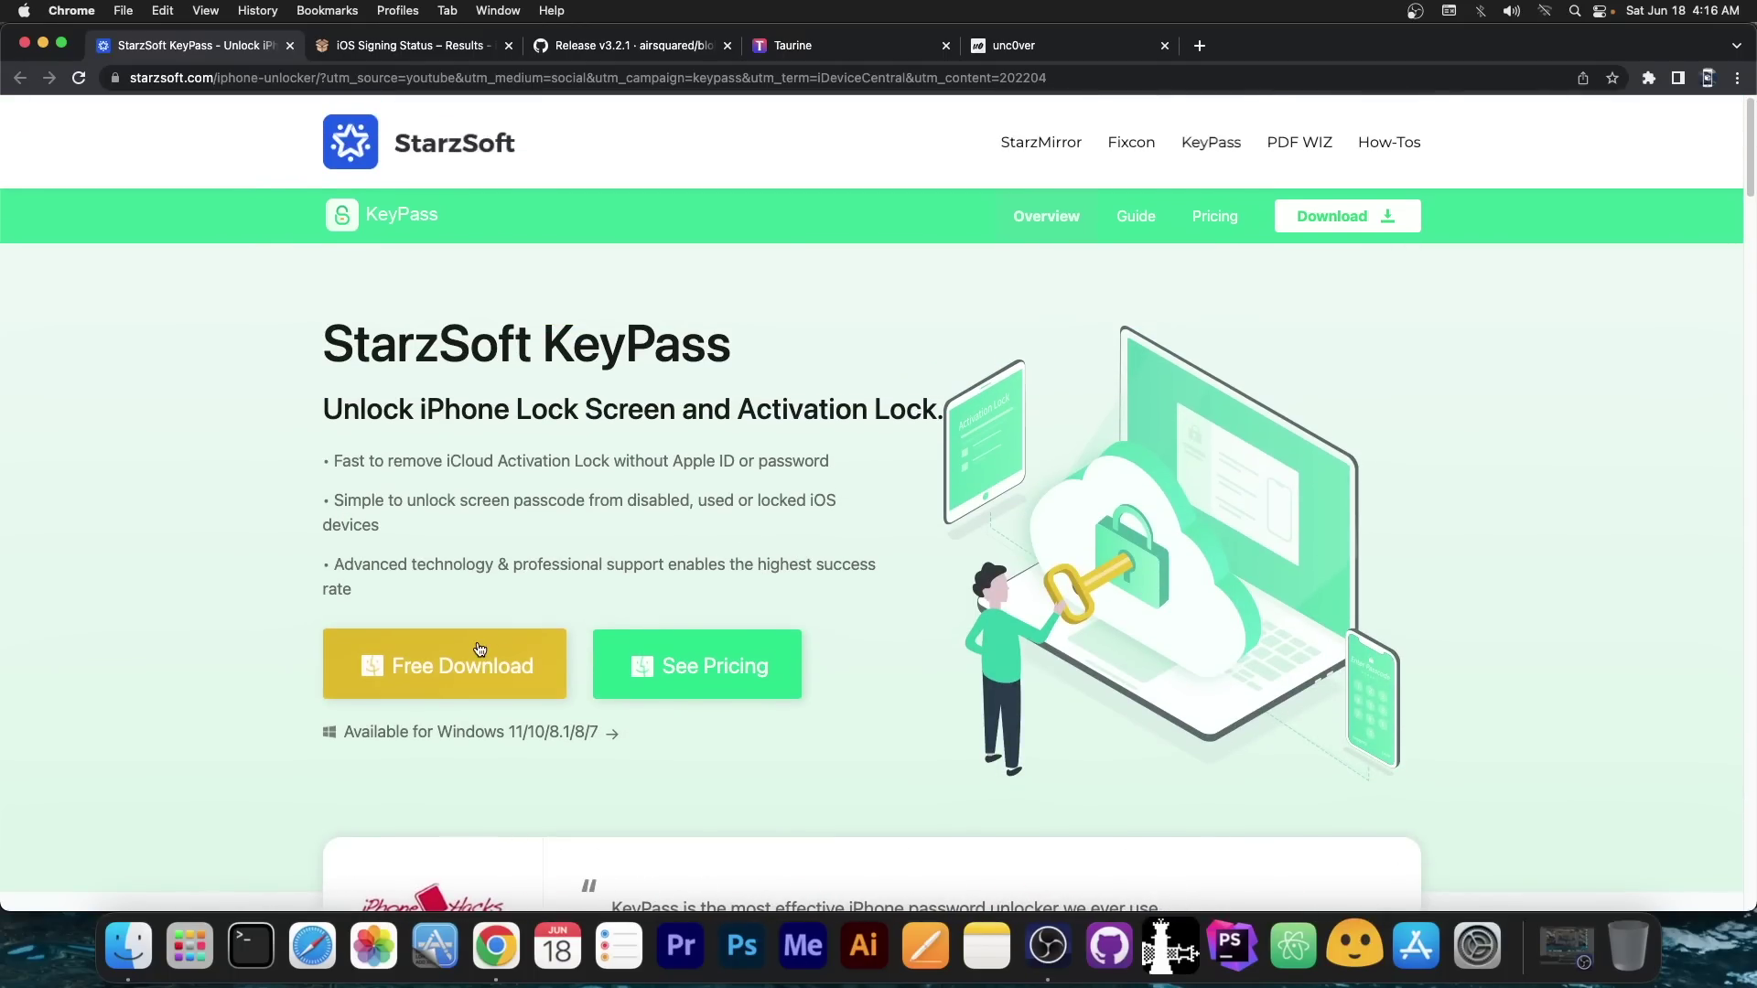
# - Close the KeyPass tab and review the iPhone13,2 signing results showing iOS 15.5 signed
pyautogui.press('super+w')
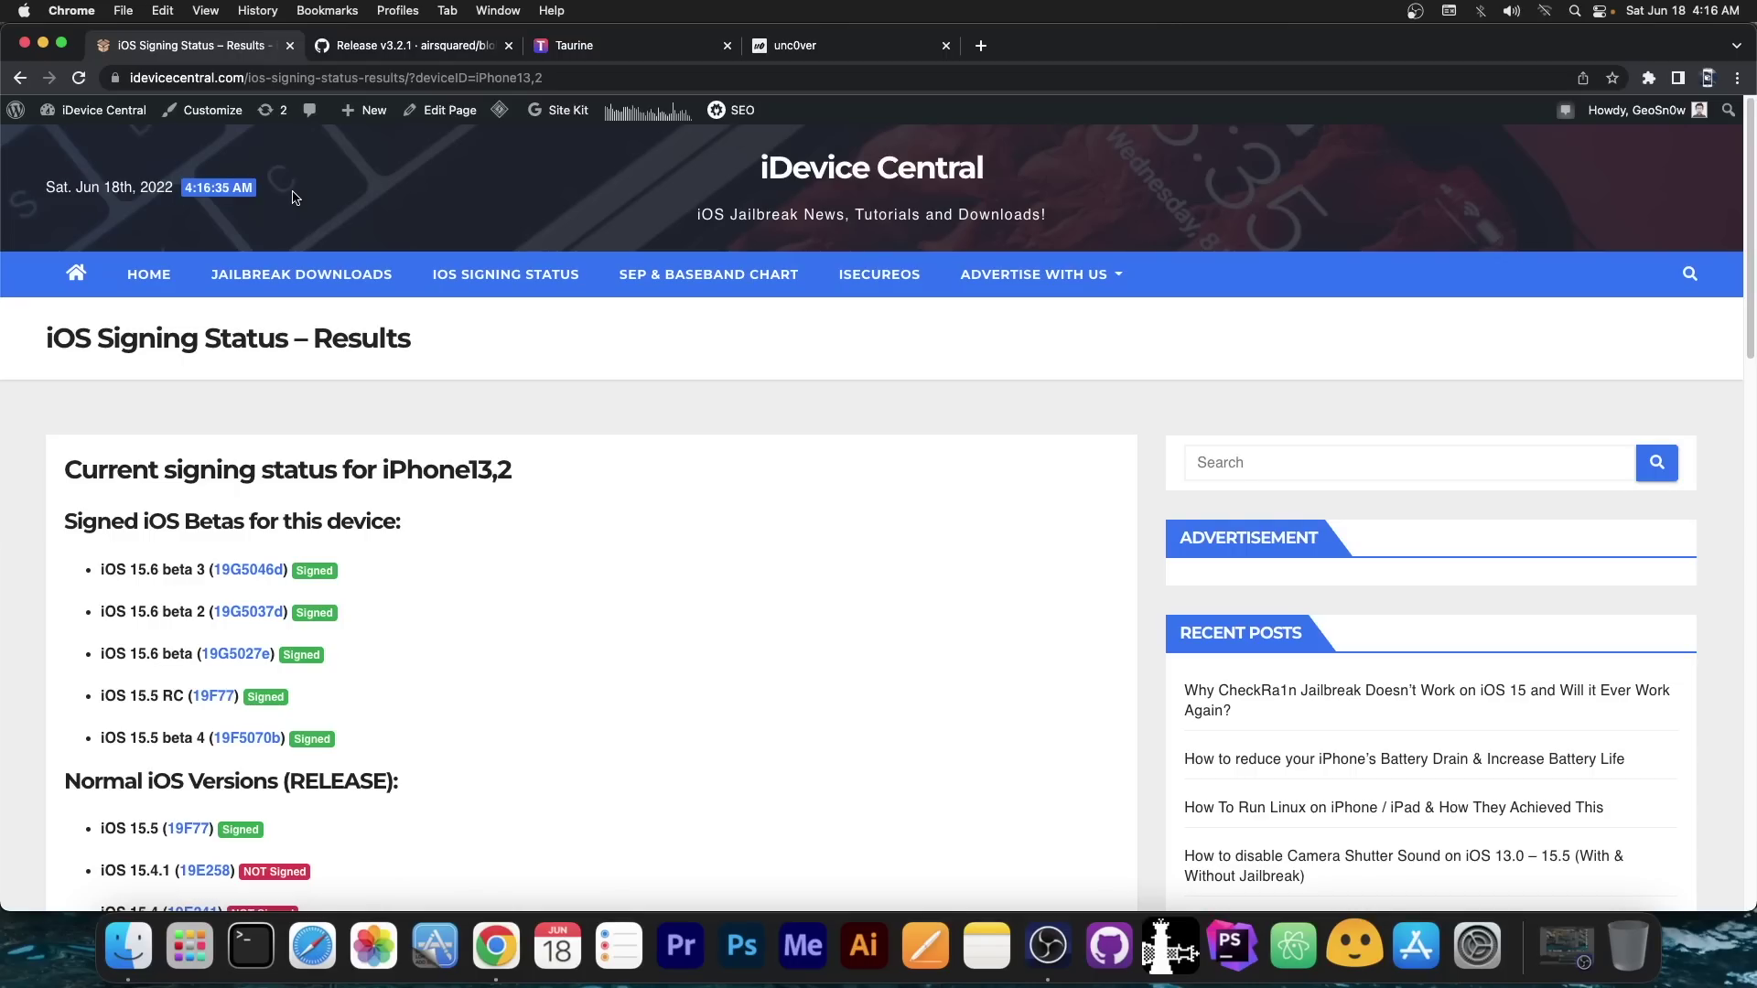
pyautogui.scroll(-3, 315, 371)
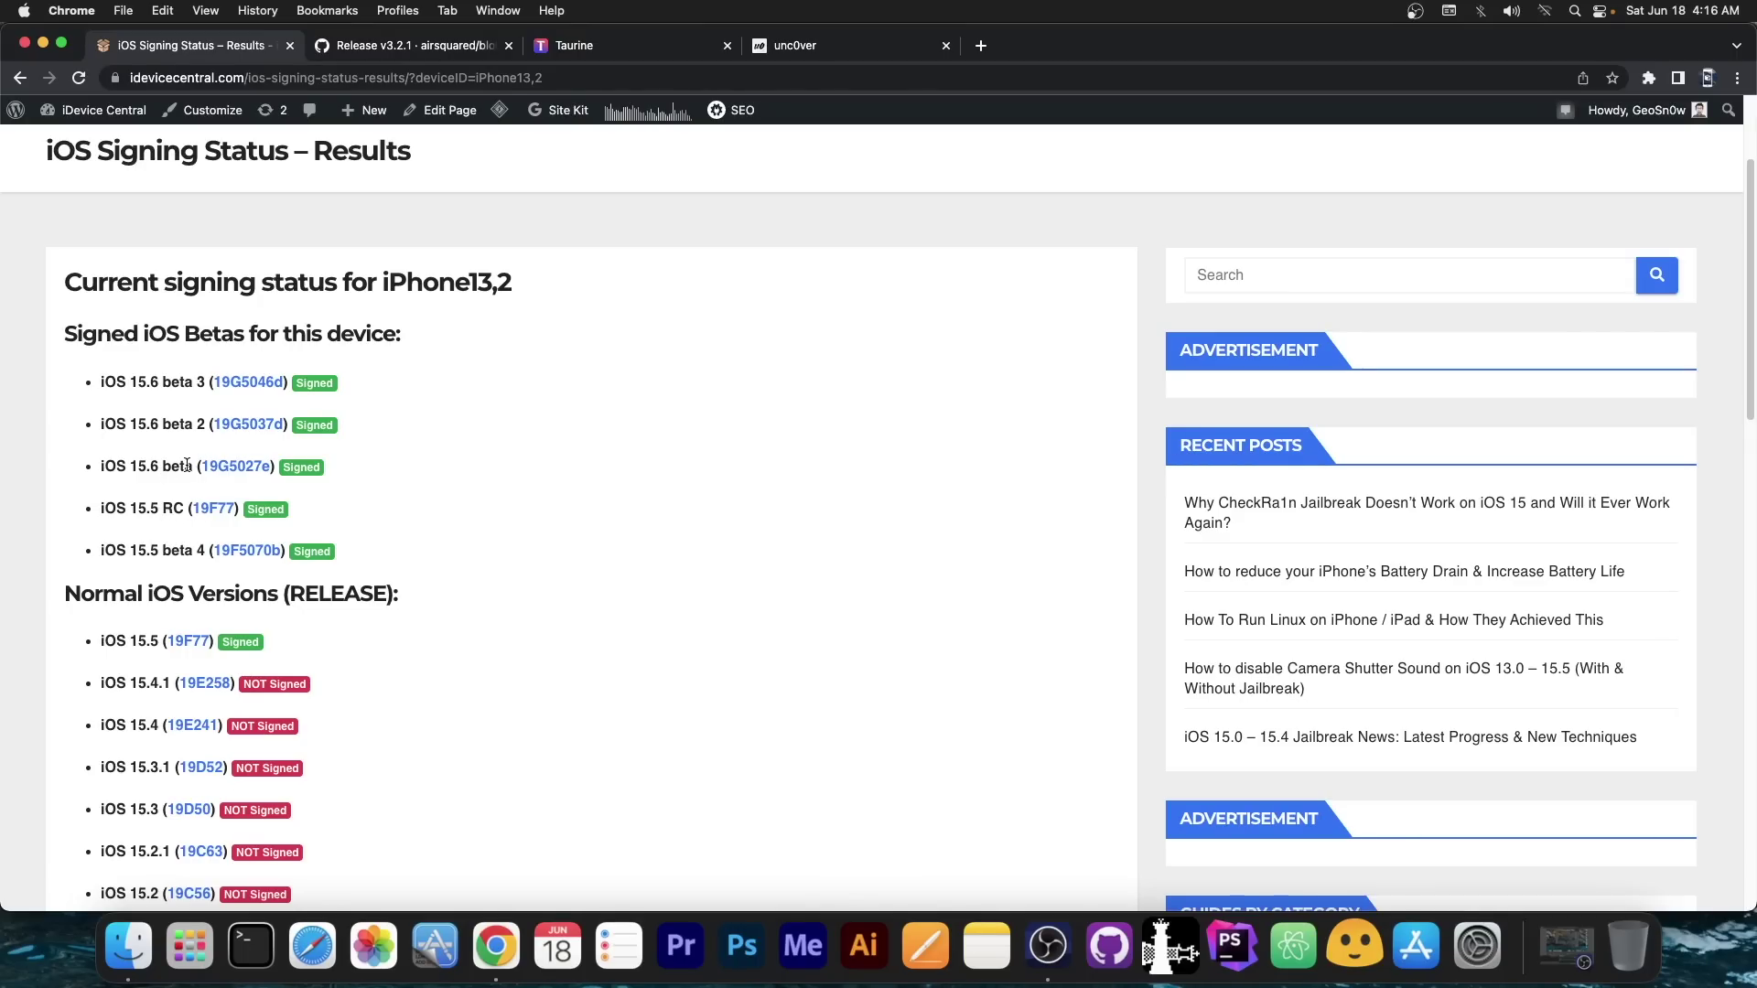
pyautogui.scroll(3, 539, 227)
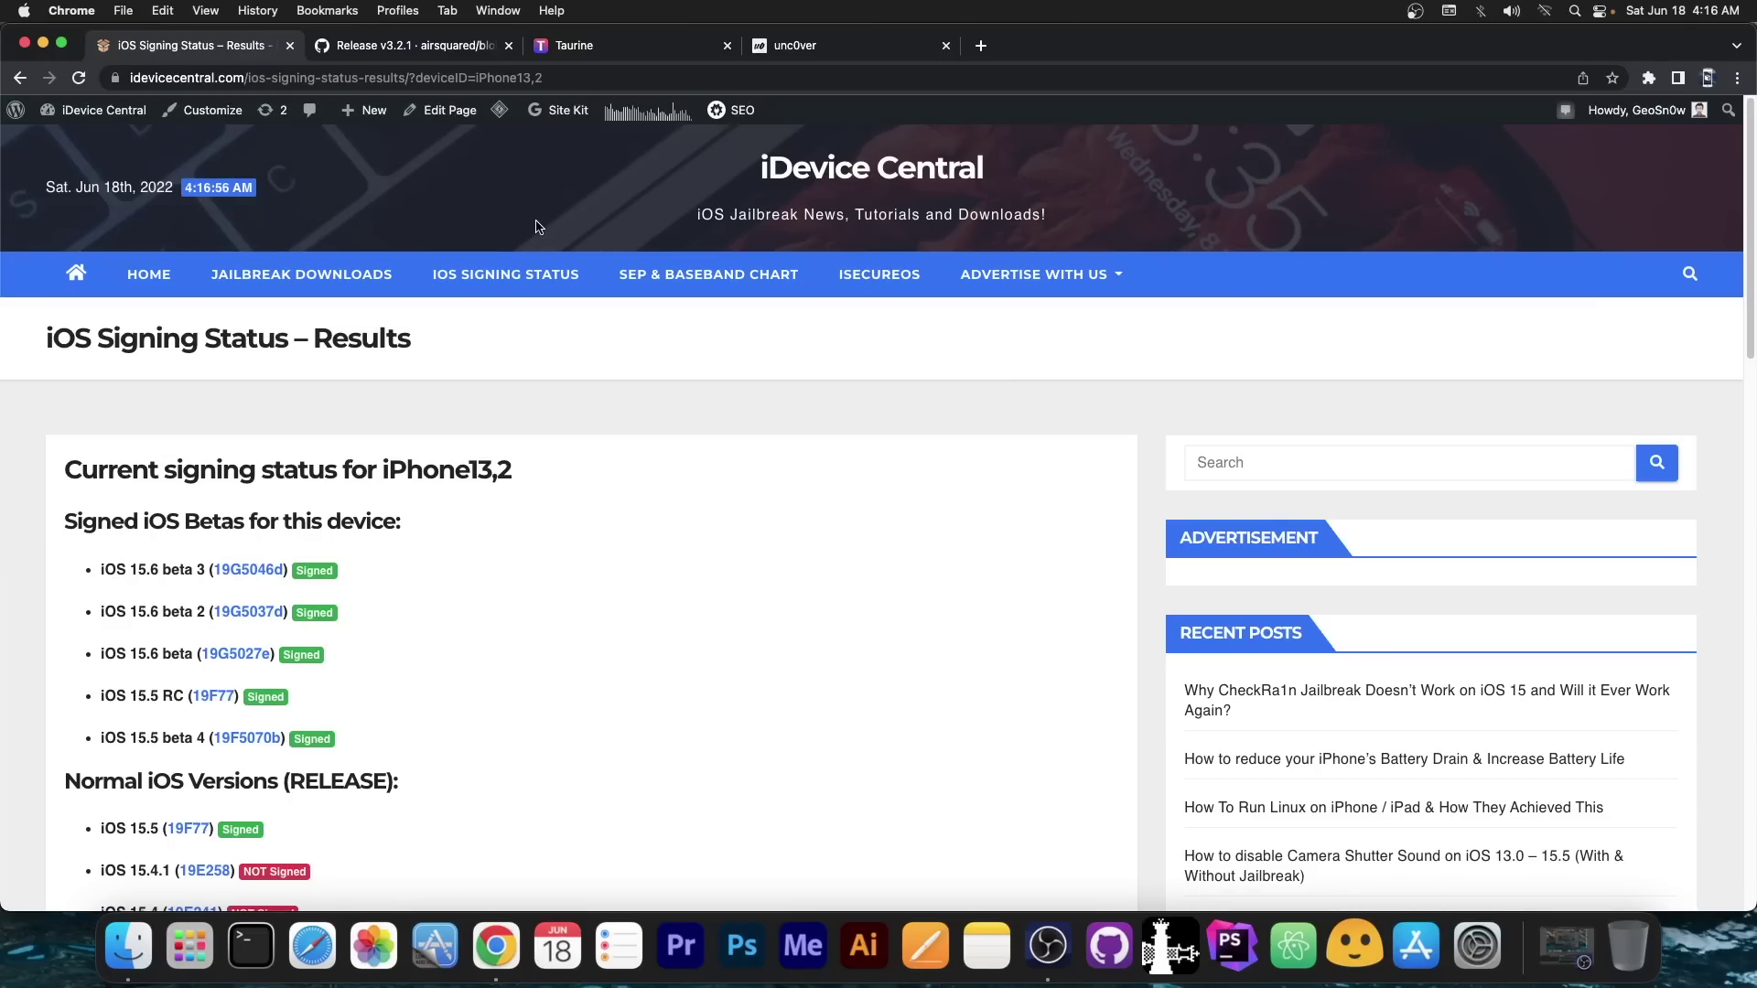
pyautogui.click(677, 50)
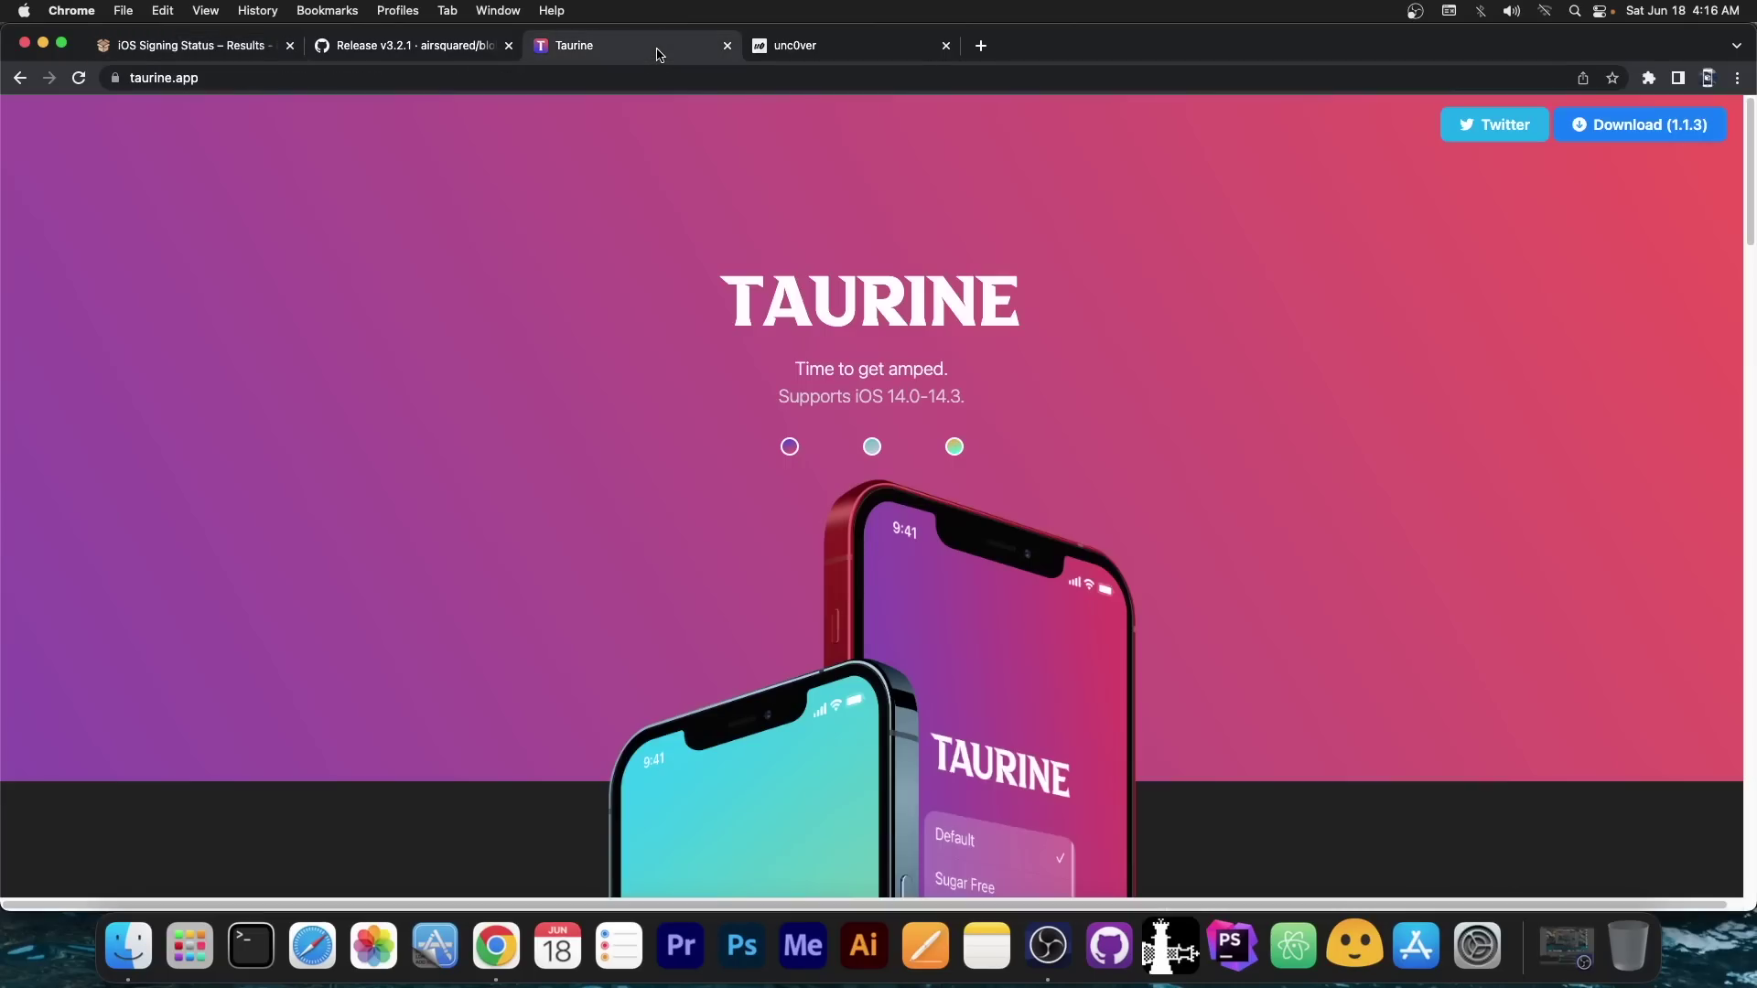
pyautogui.click(803, 52)
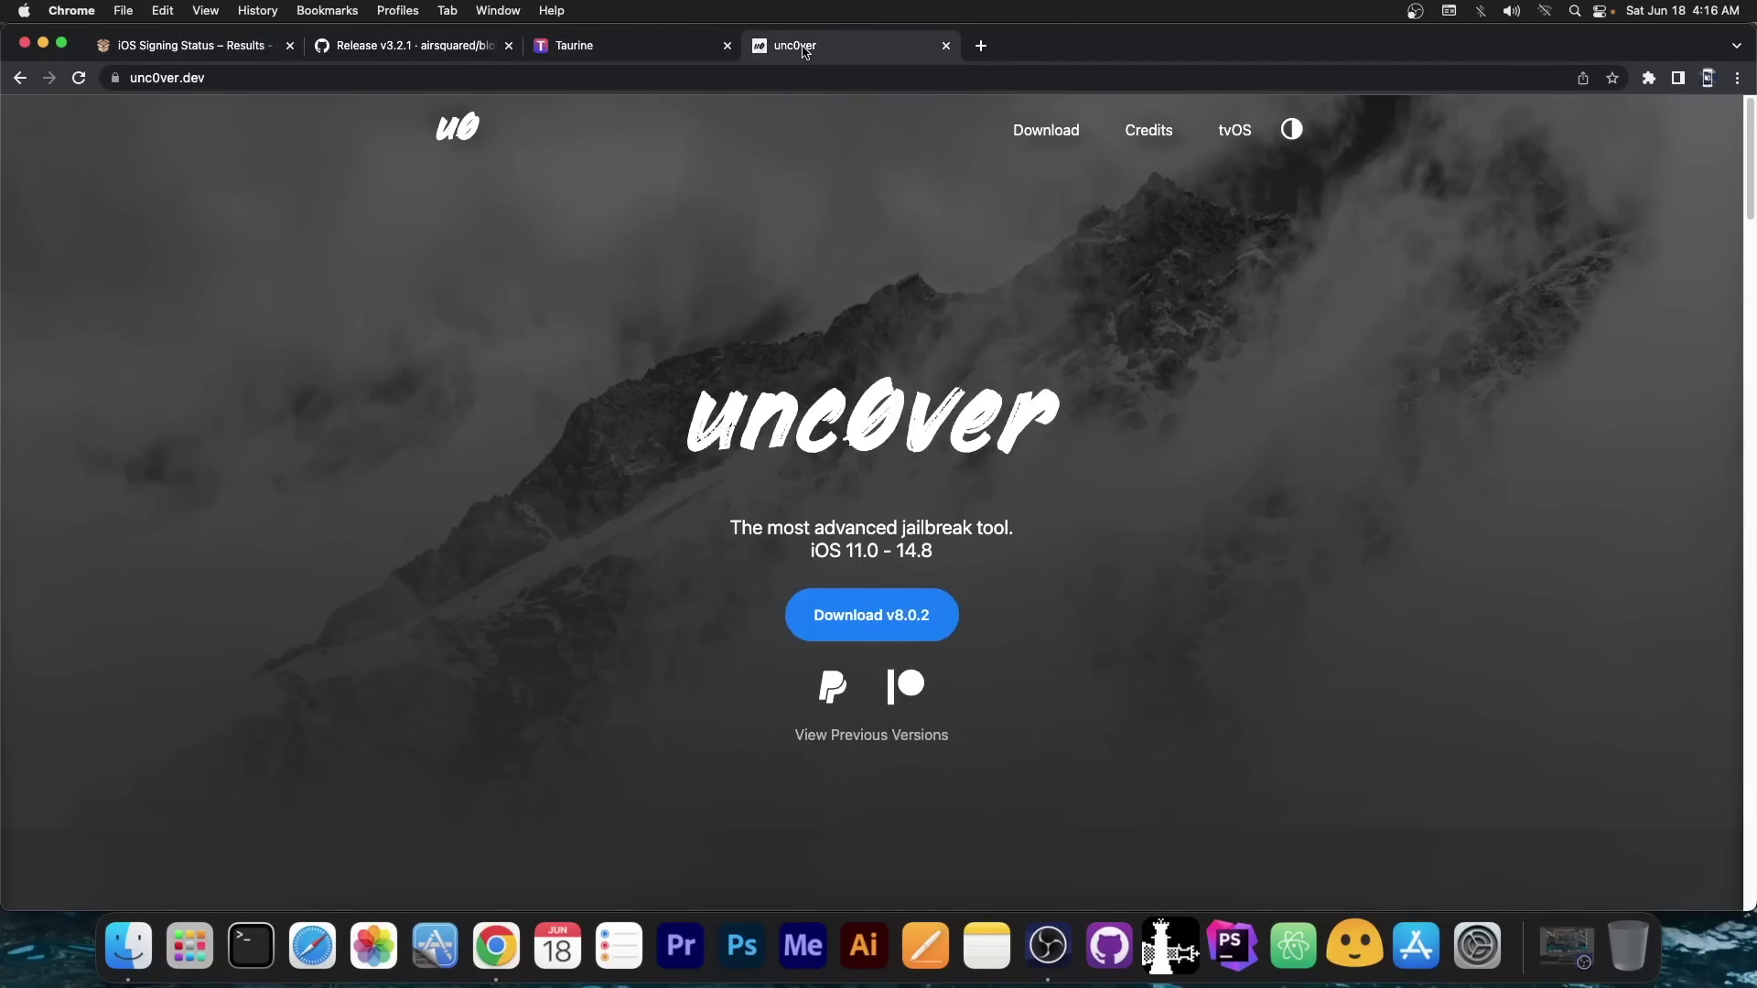
pyautogui.click(241, 53)
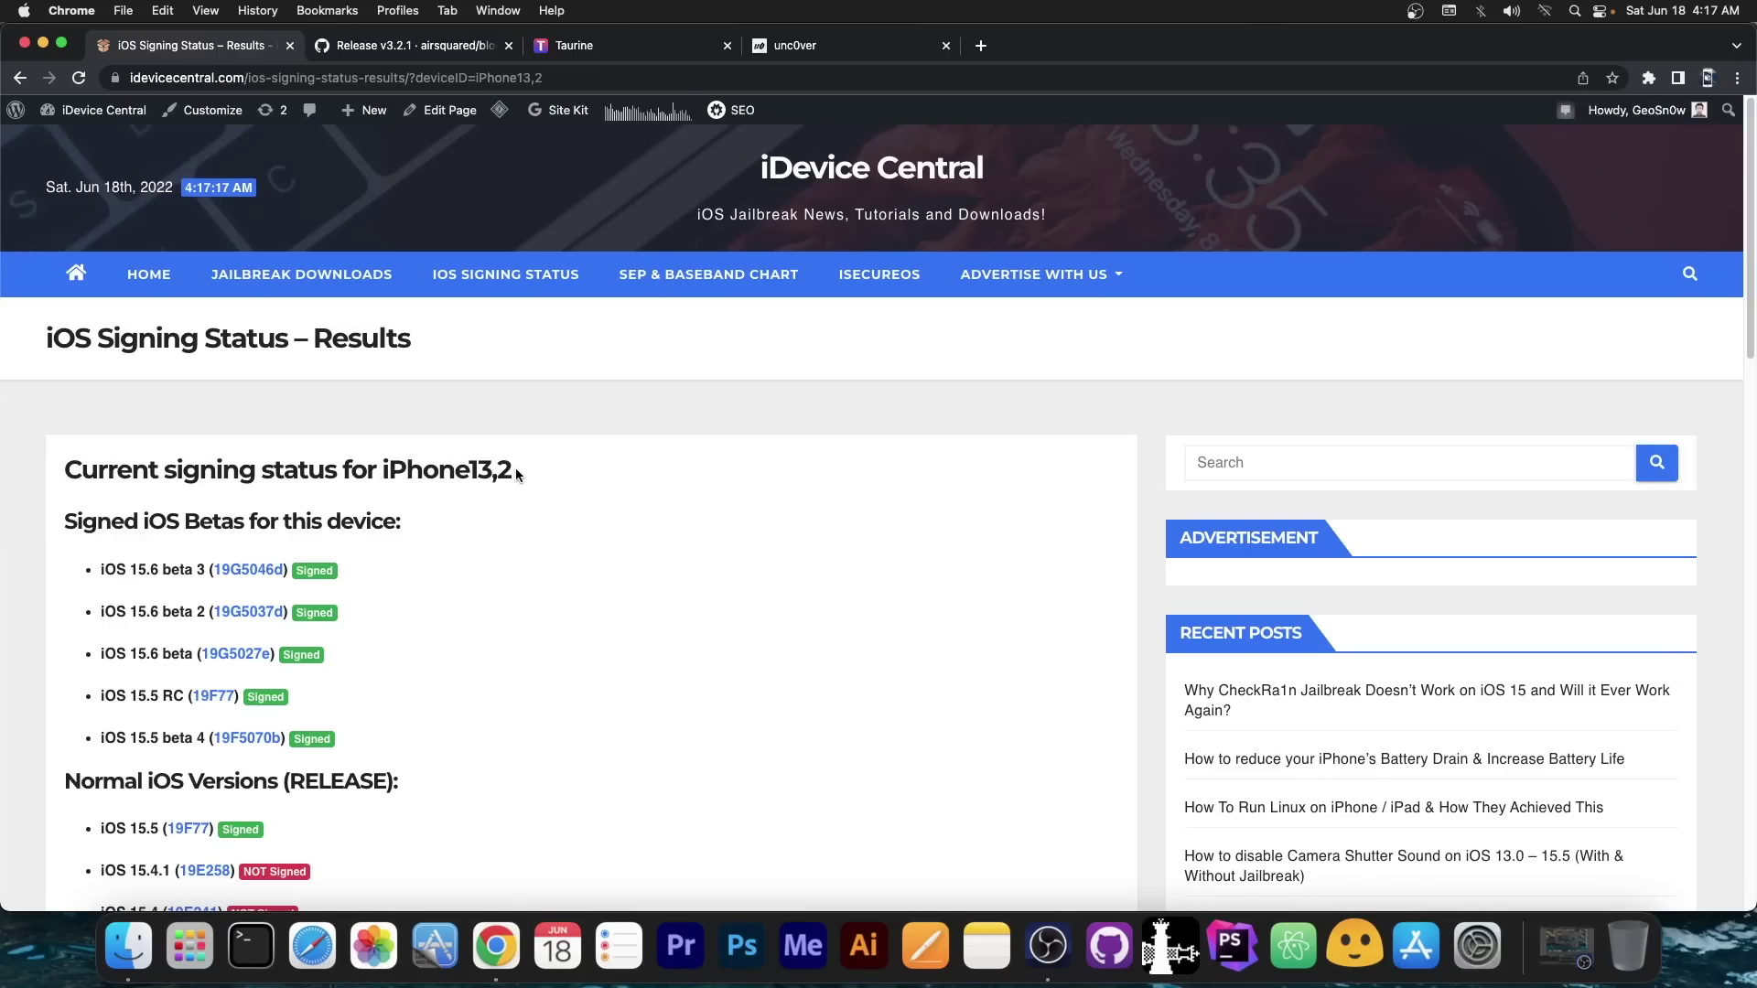
pyautogui.press('super+3')
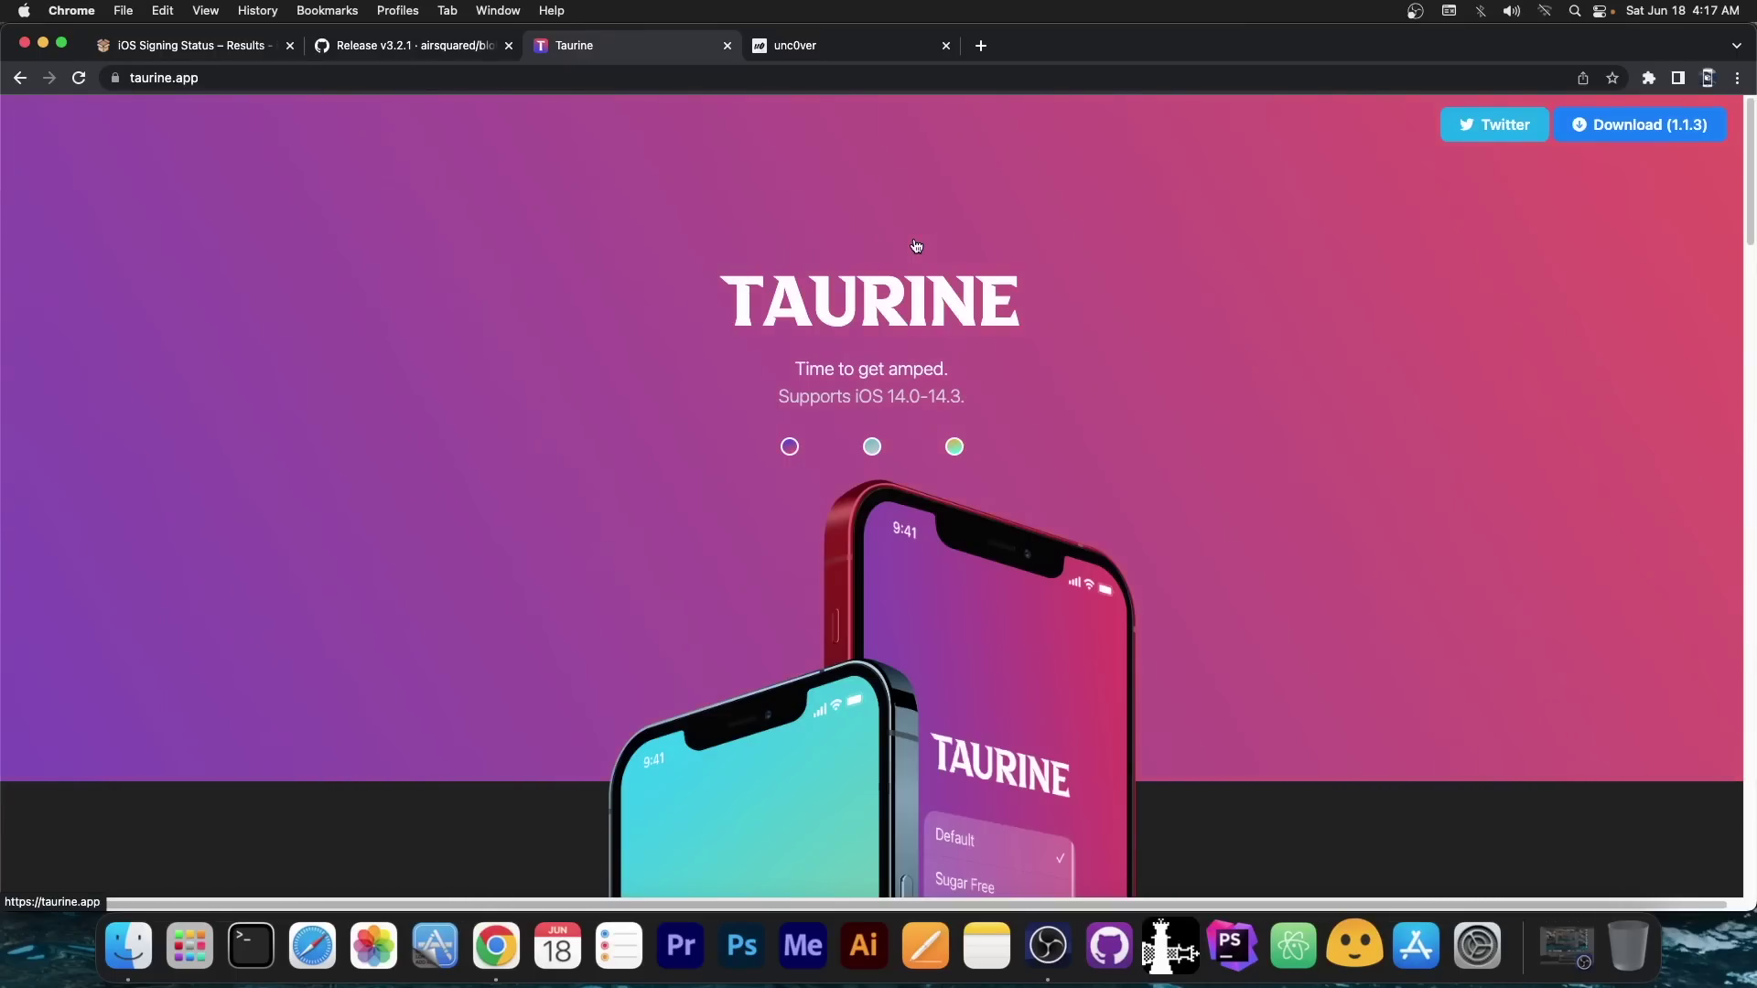
pyautogui.scroll(-10, 988, 173)
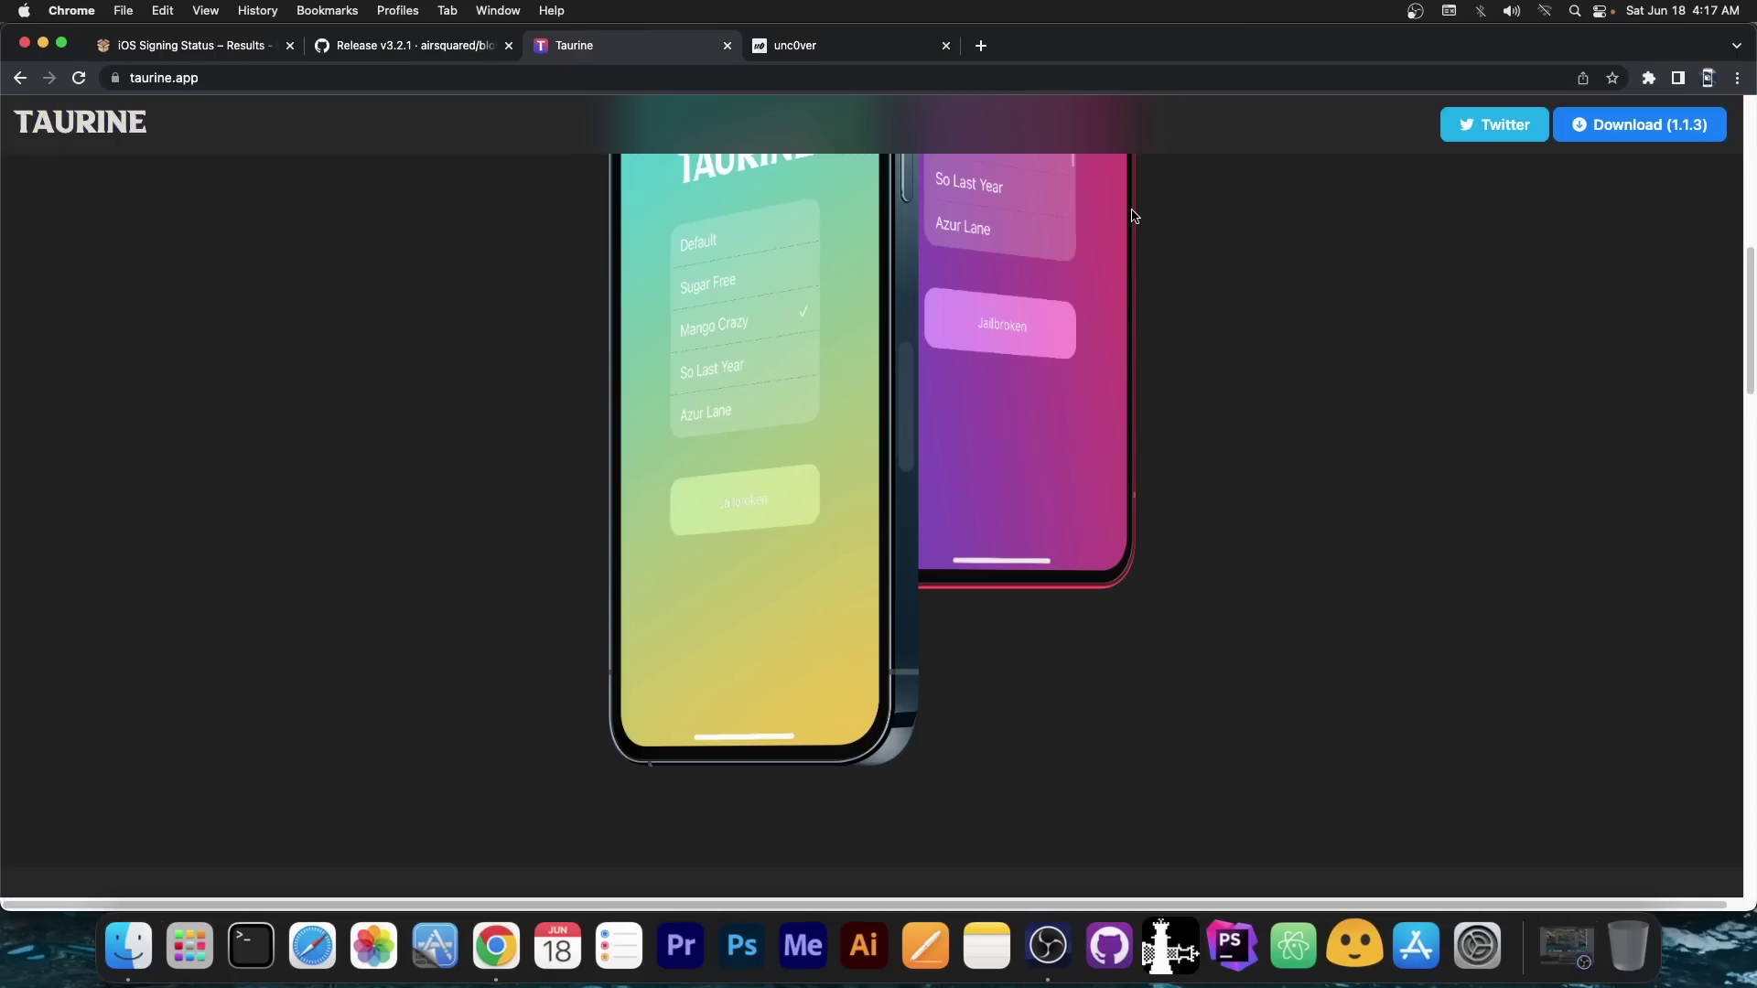
pyautogui.scroll(-7, 1116, 238)
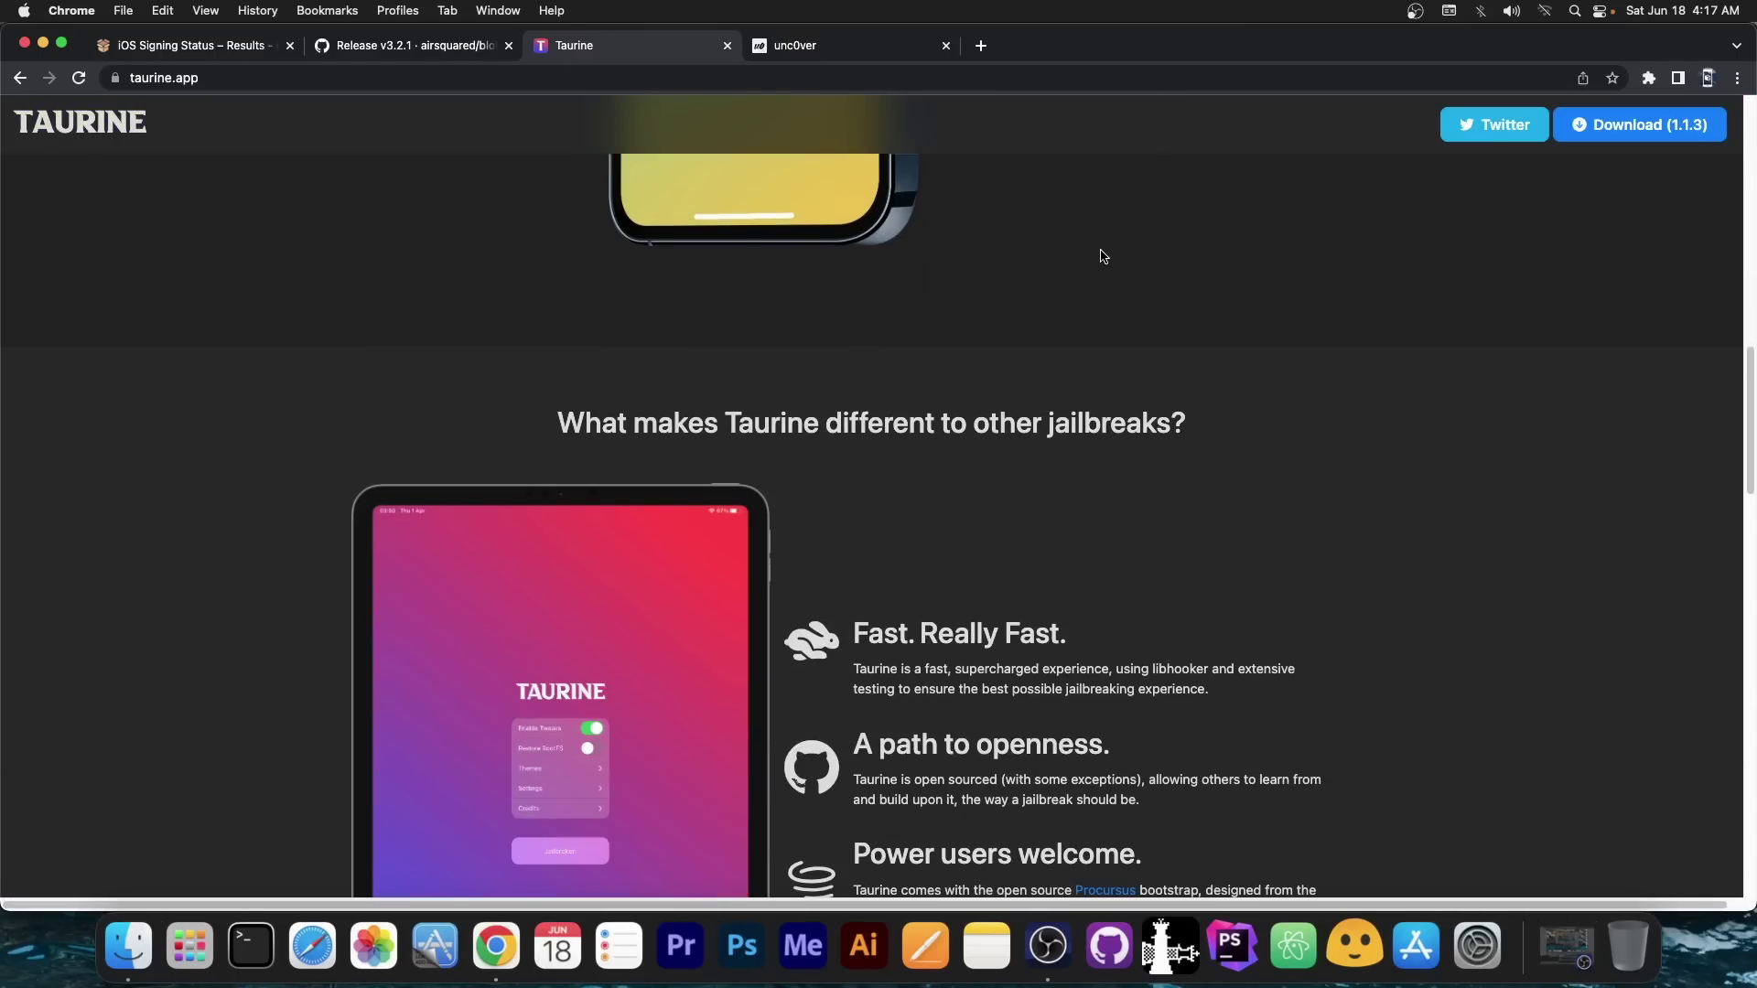
pyautogui.scroll(2, 941, 275)
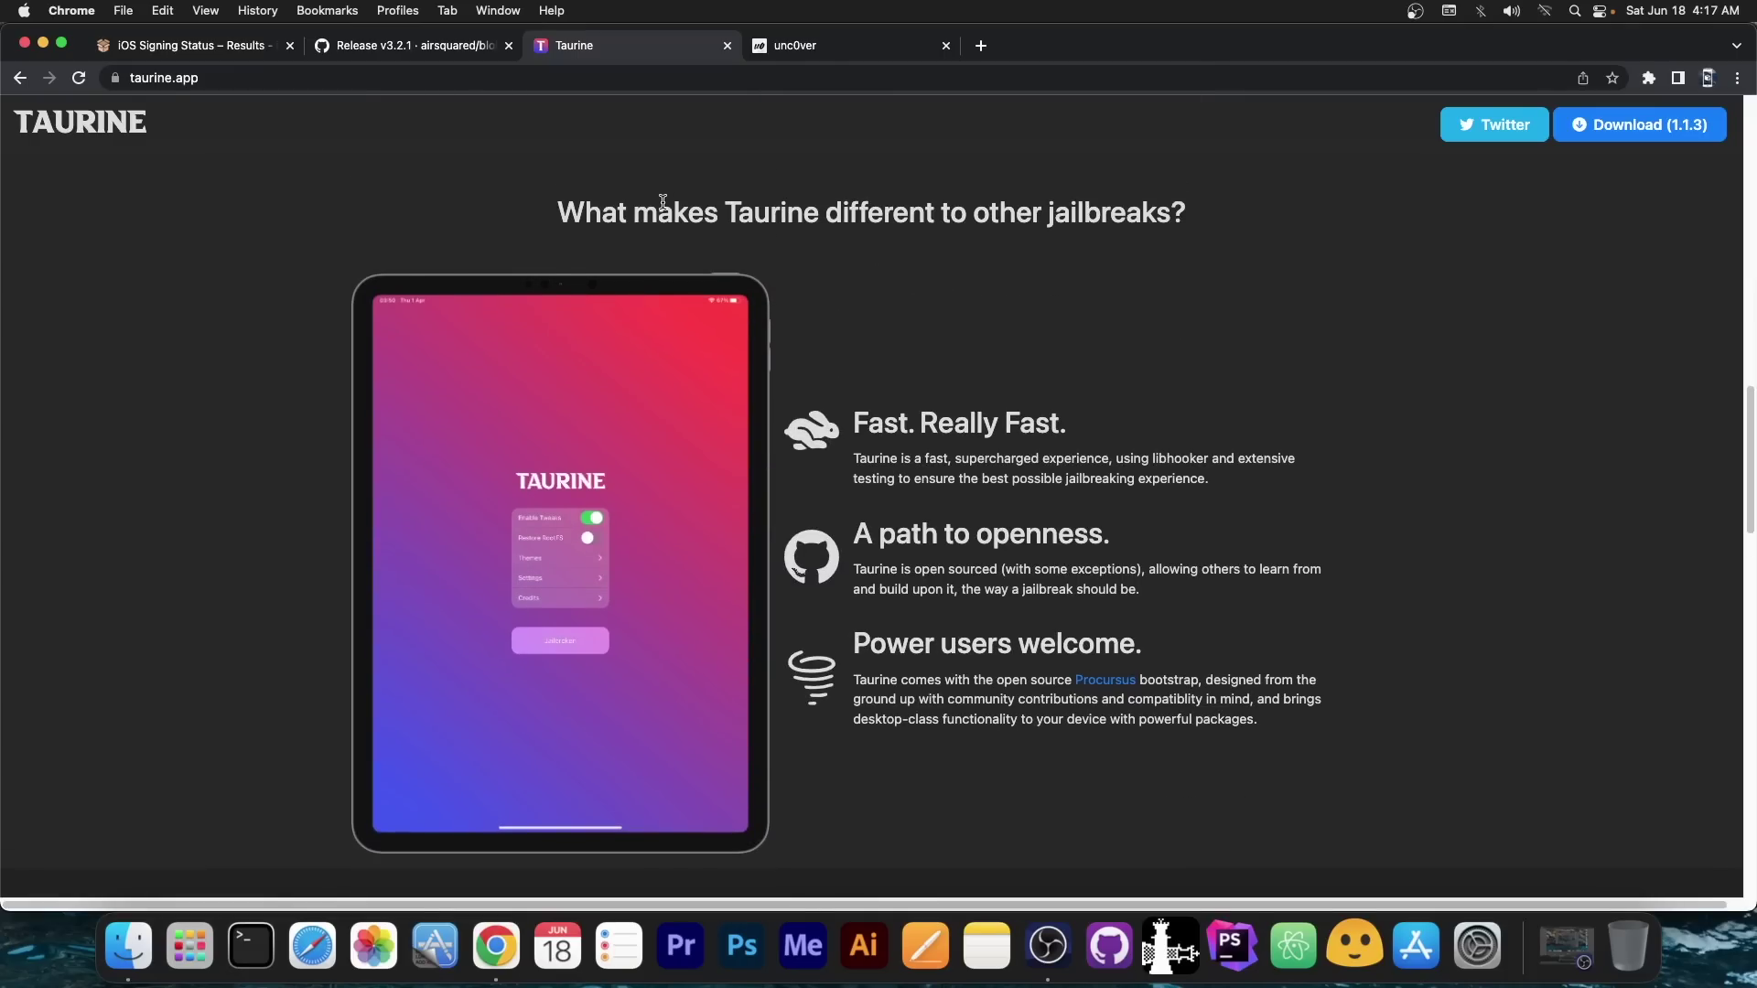
pyautogui.click(298, 47)
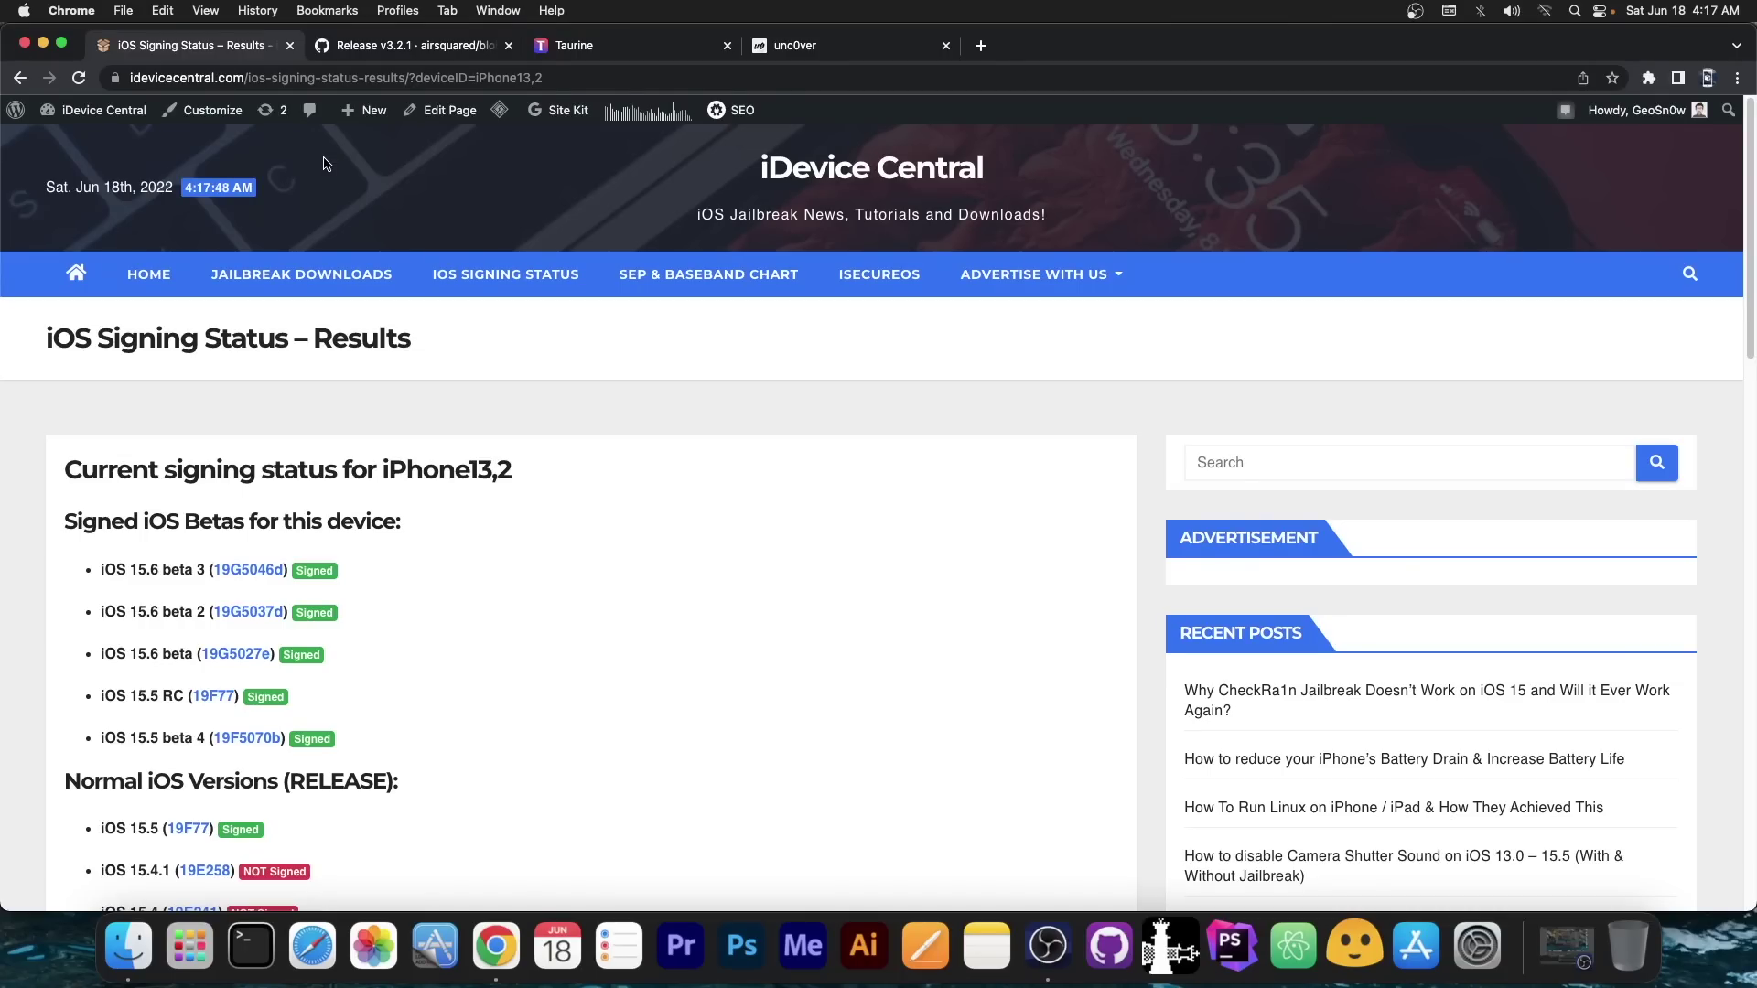
pyautogui.scroll(-3, 367, 490)
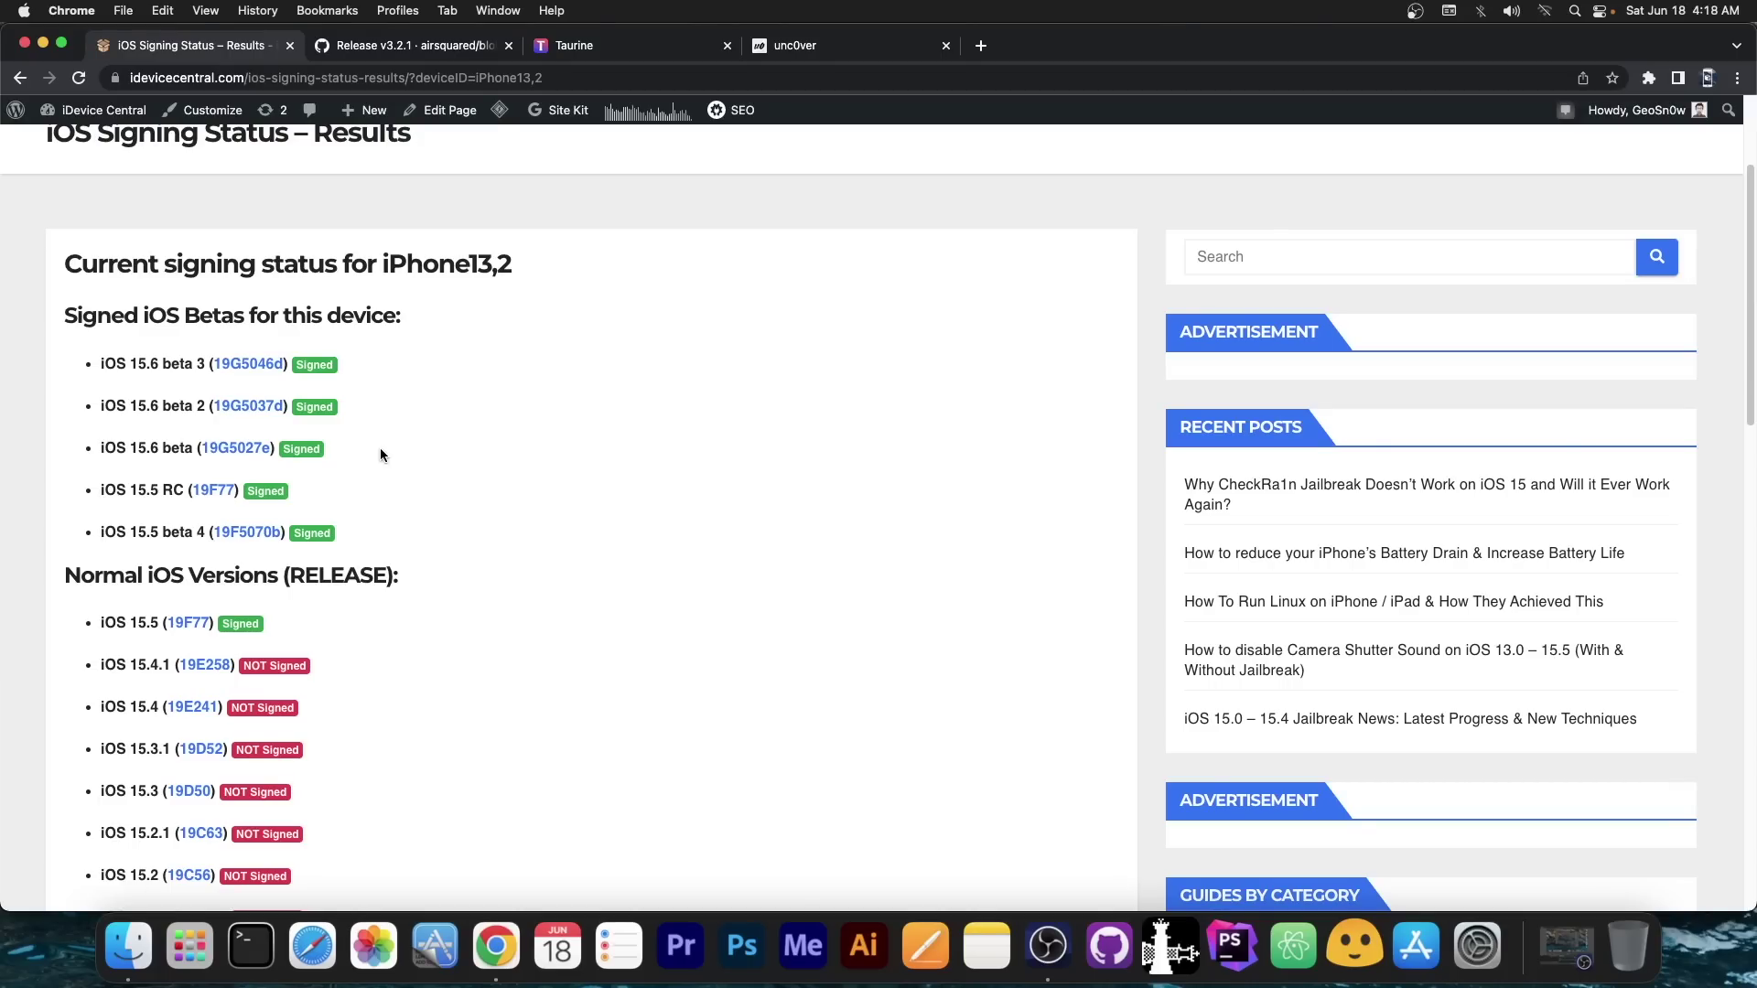
pyautogui.scroll(3, 379, 454)
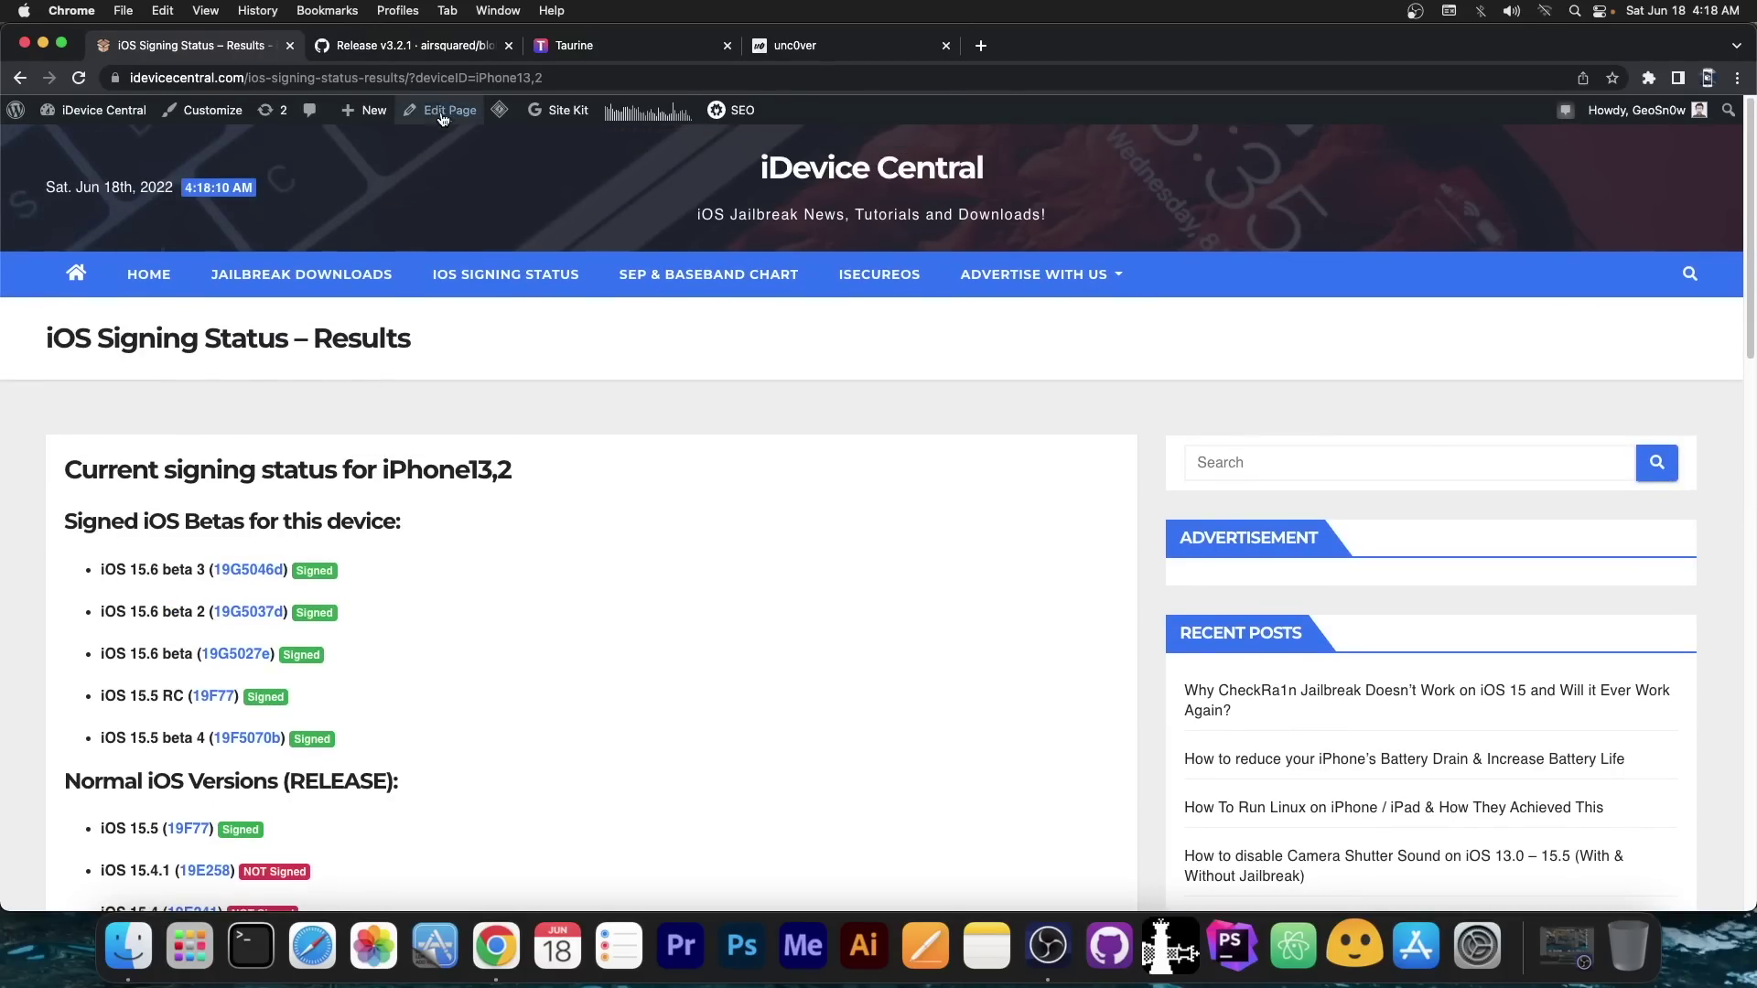
# - Switch to the blobsaver release tab and browse the blobsaver repository's main page
pyautogui.click(434, 39)
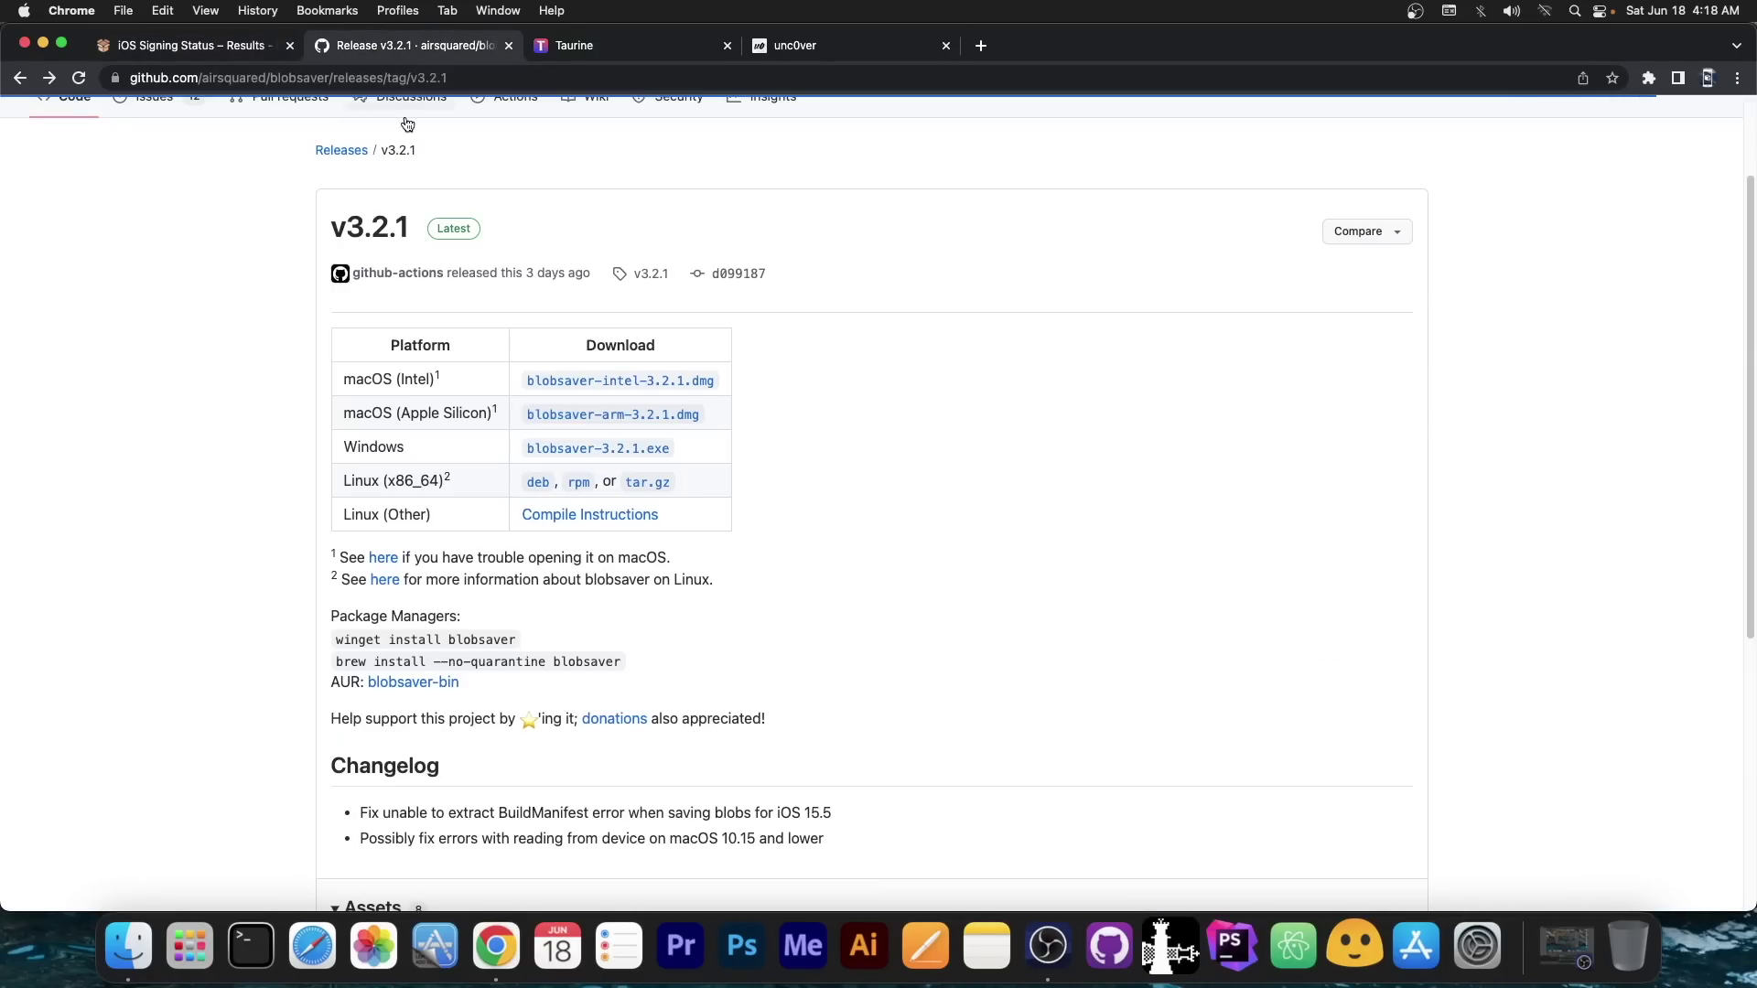
pyautogui.scroll(2, 401, 131)
pyautogui.click(208, 188)
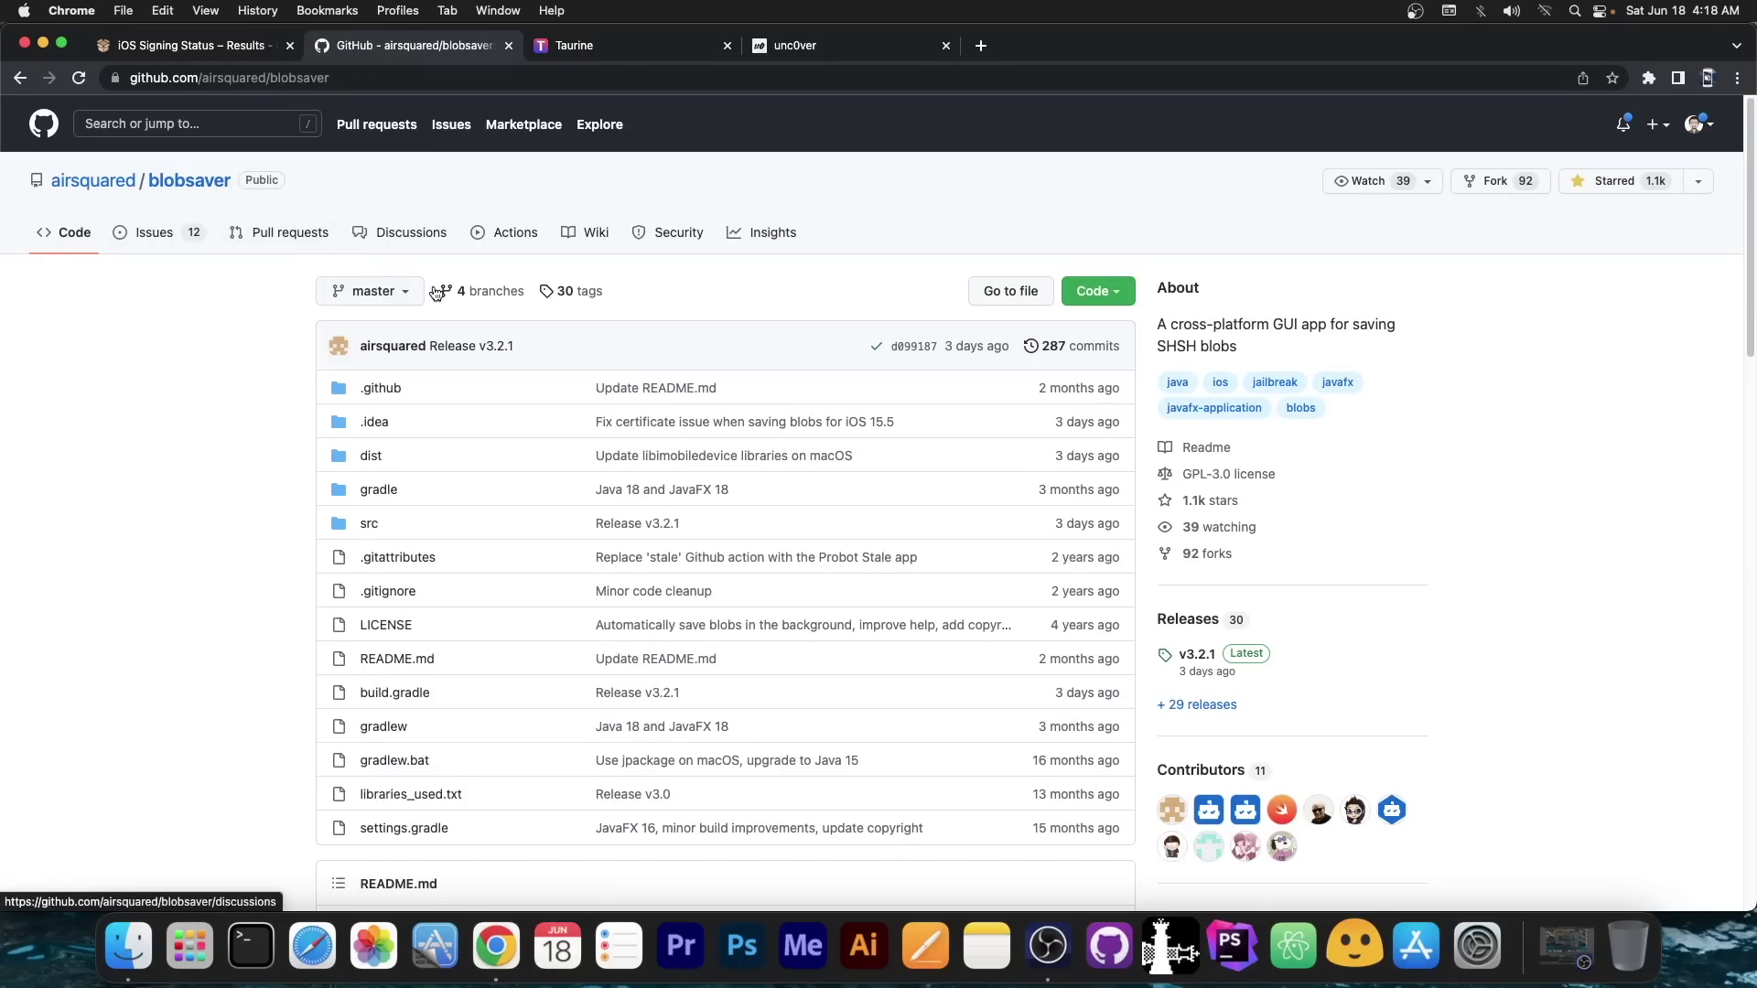
pyautogui.scroll(-5, 1133, 520)
pyautogui.scroll(-2, 1133, 513)
pyautogui.scroll(-1, 1133, 514)
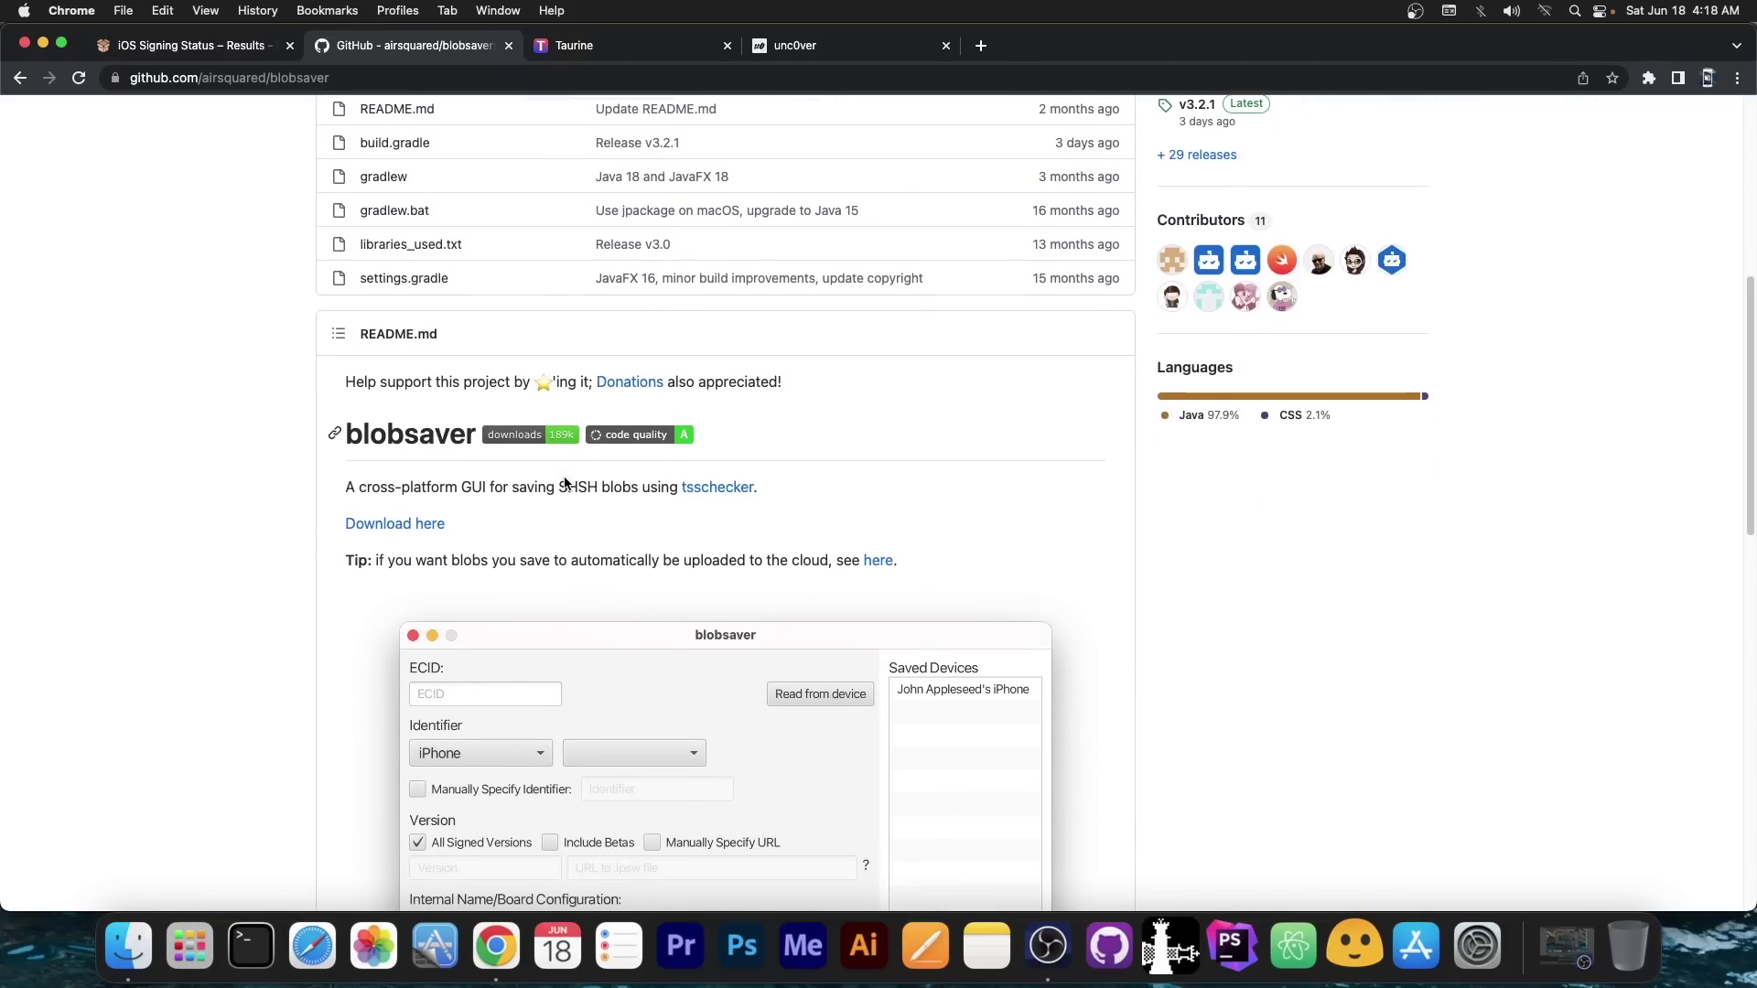
pyautogui.scroll(15, 1133, 513)
# - Open the v3.2.1 release and highlight its changelog fix for saving iOS 15.5 blobs
pyautogui.click(1195, 654)
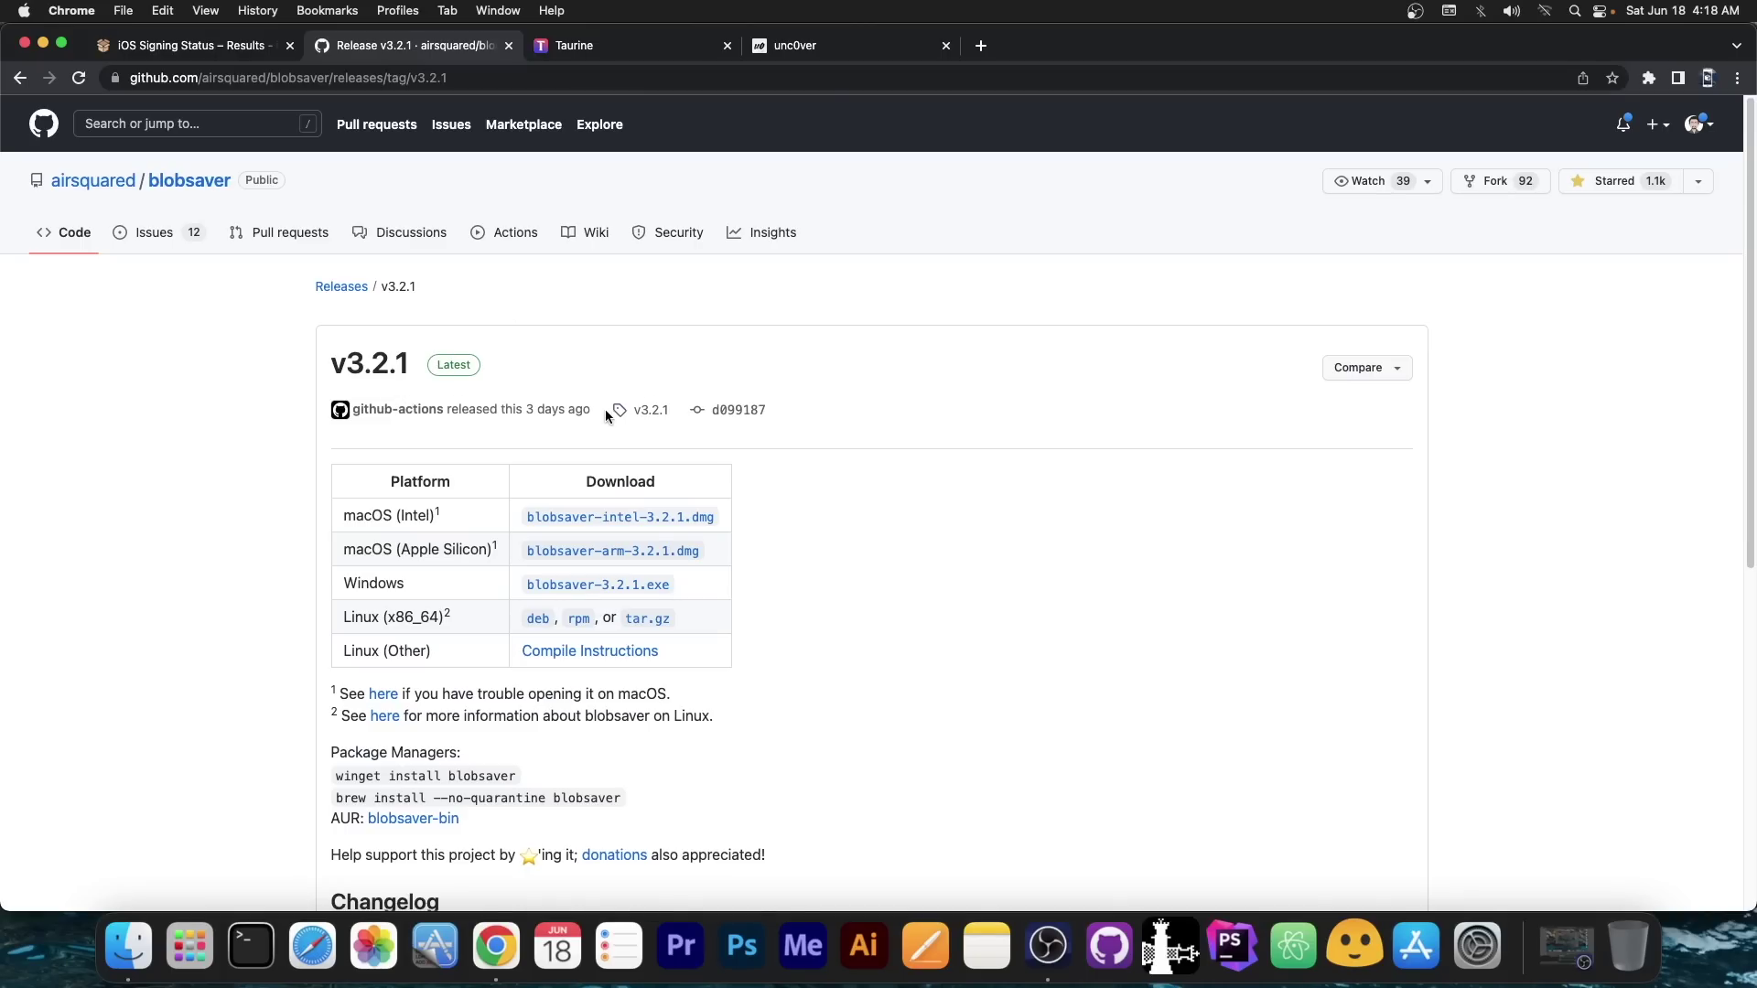
pyautogui.scroll(-5, 545, 409)
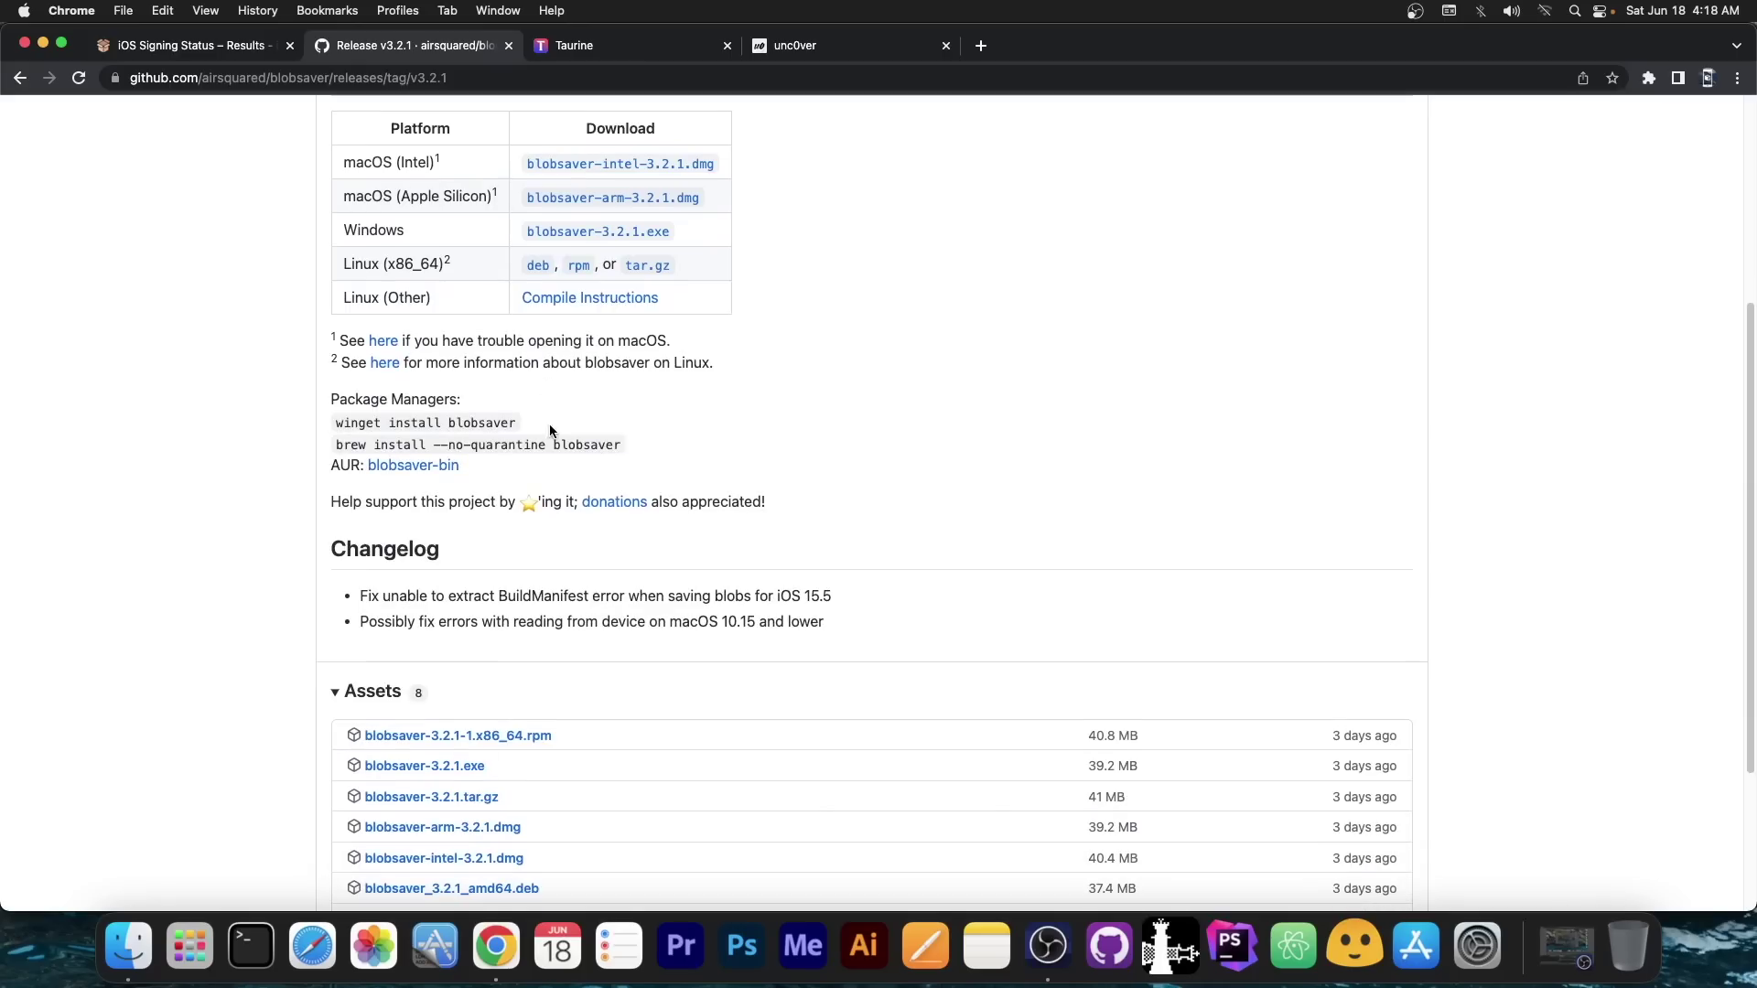
pyautogui.moveTo(857, 599); pyautogui.dragTo(358, 595)
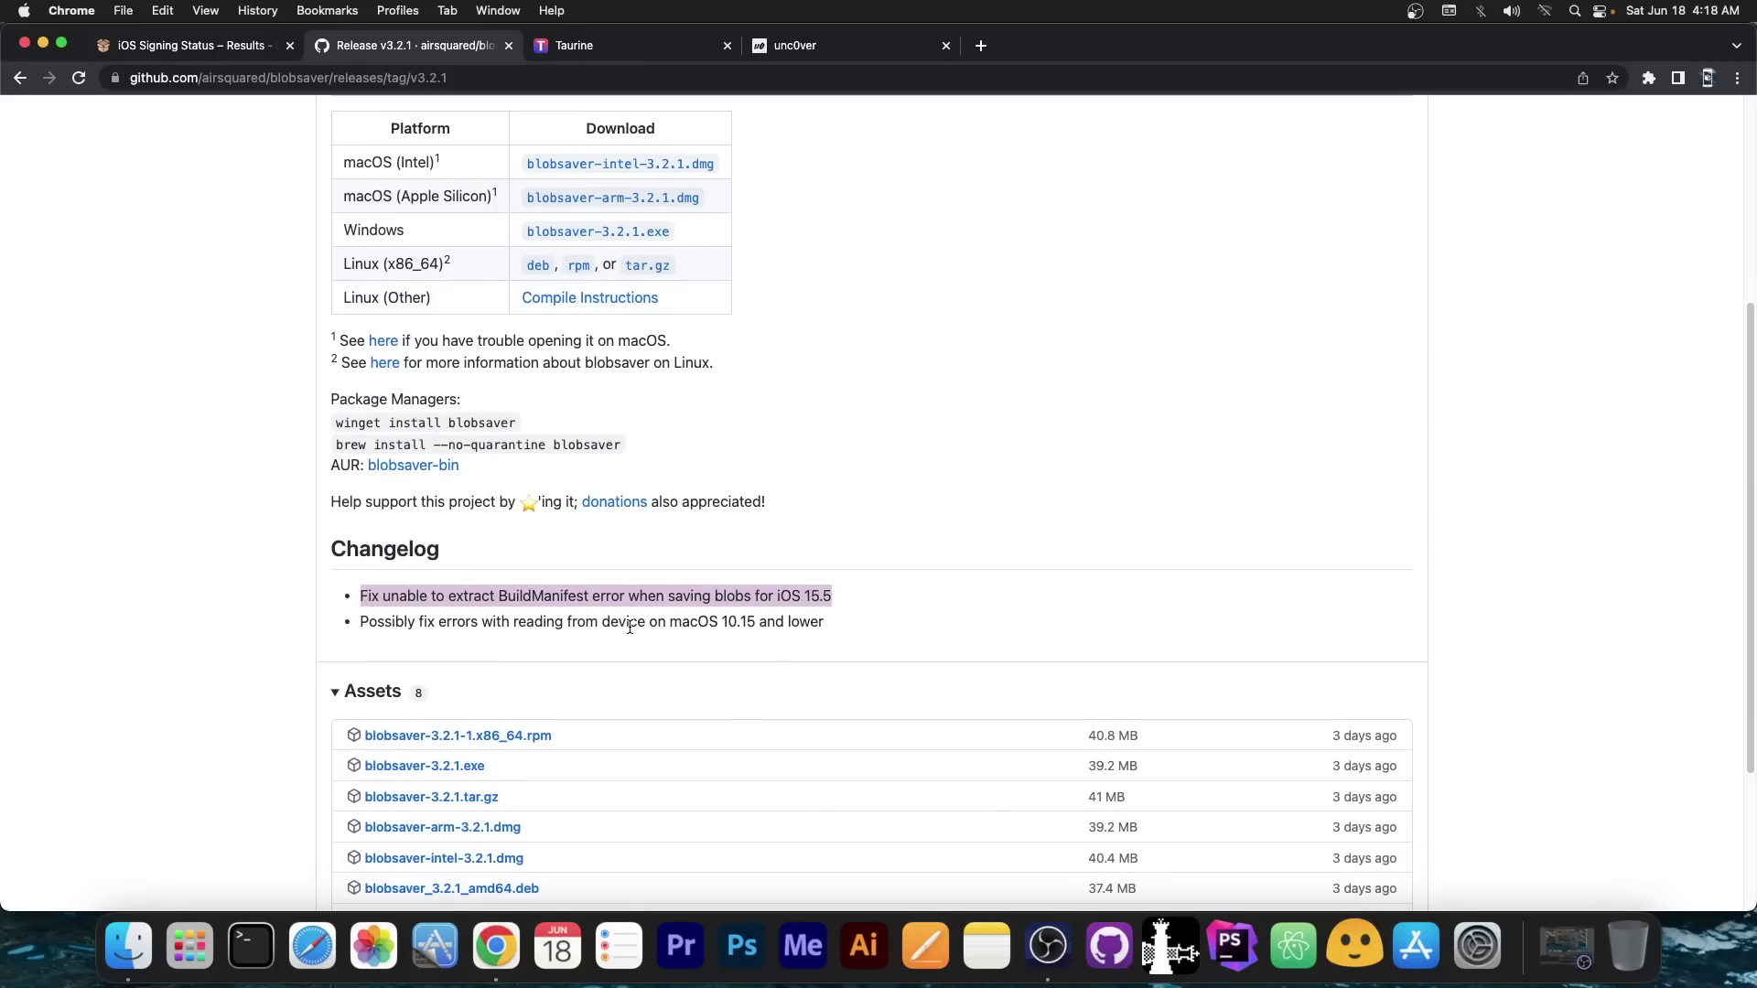
pyautogui.click(893, 590)
pyautogui.scroll(5, 424, 587)
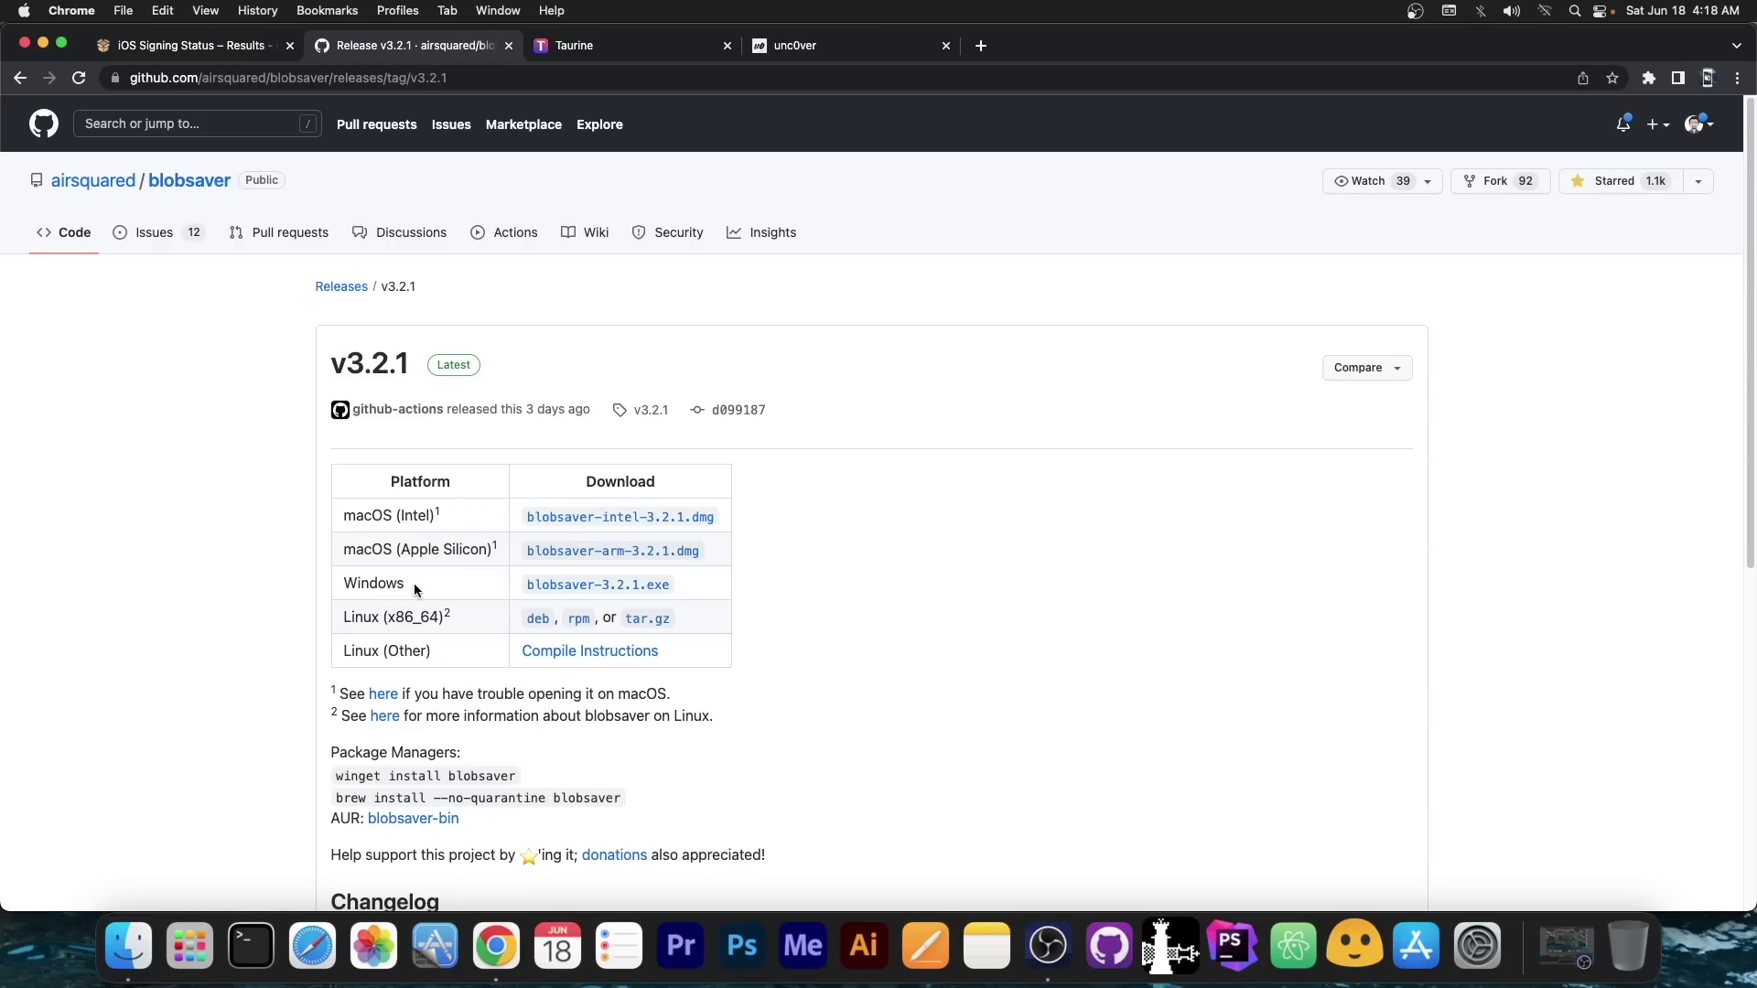
# - Launch blobsaver and read the iPod Touch 7's ECID and identifier from the device, leaving APNonce off
pyautogui.click(45, 44)
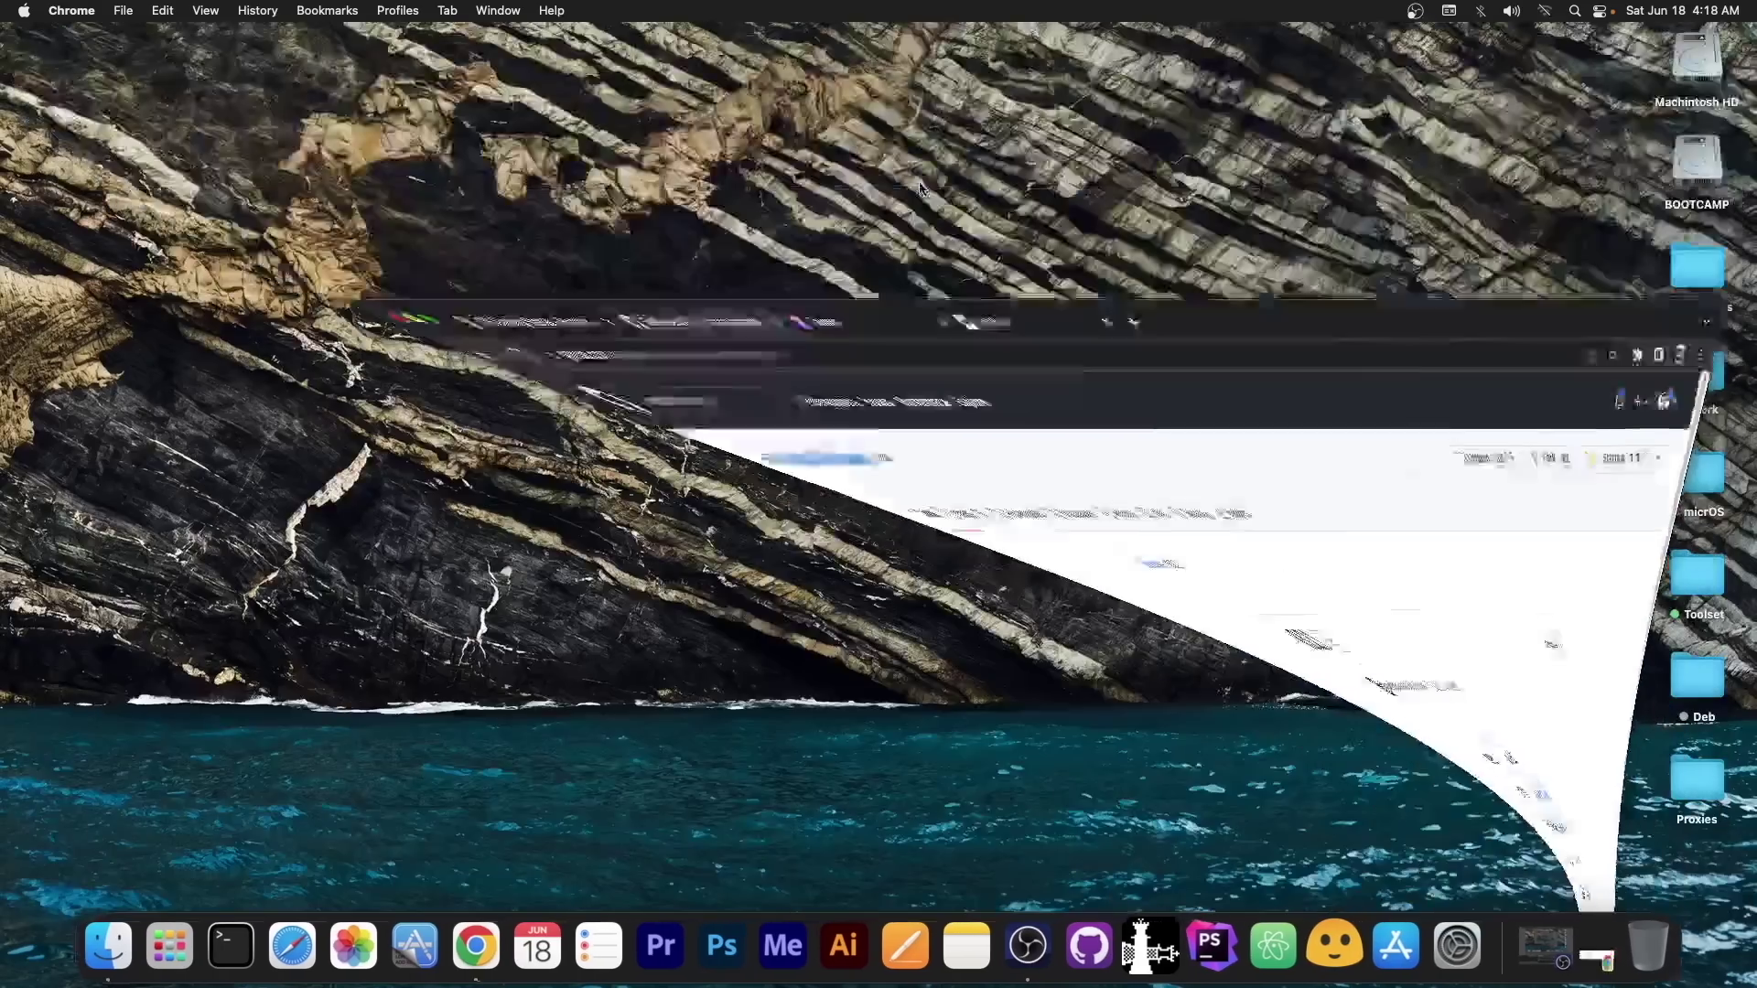
pyautogui.click(1324, 943)
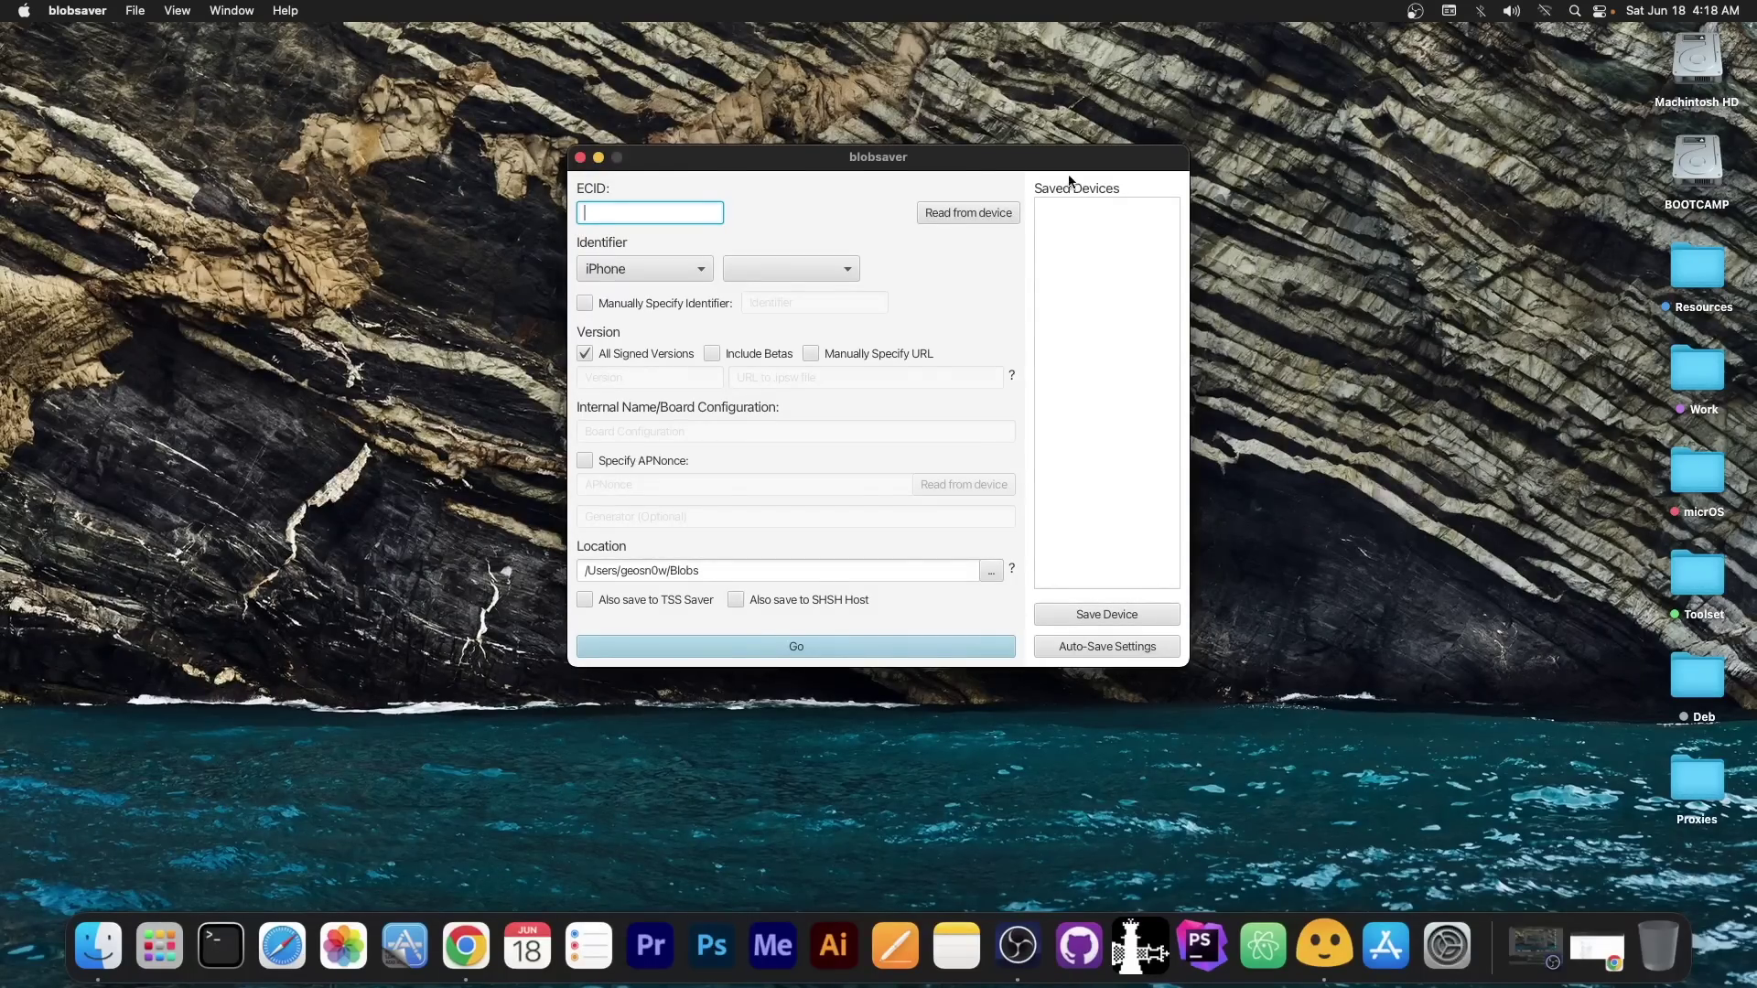
pyautogui.click(976, 212)
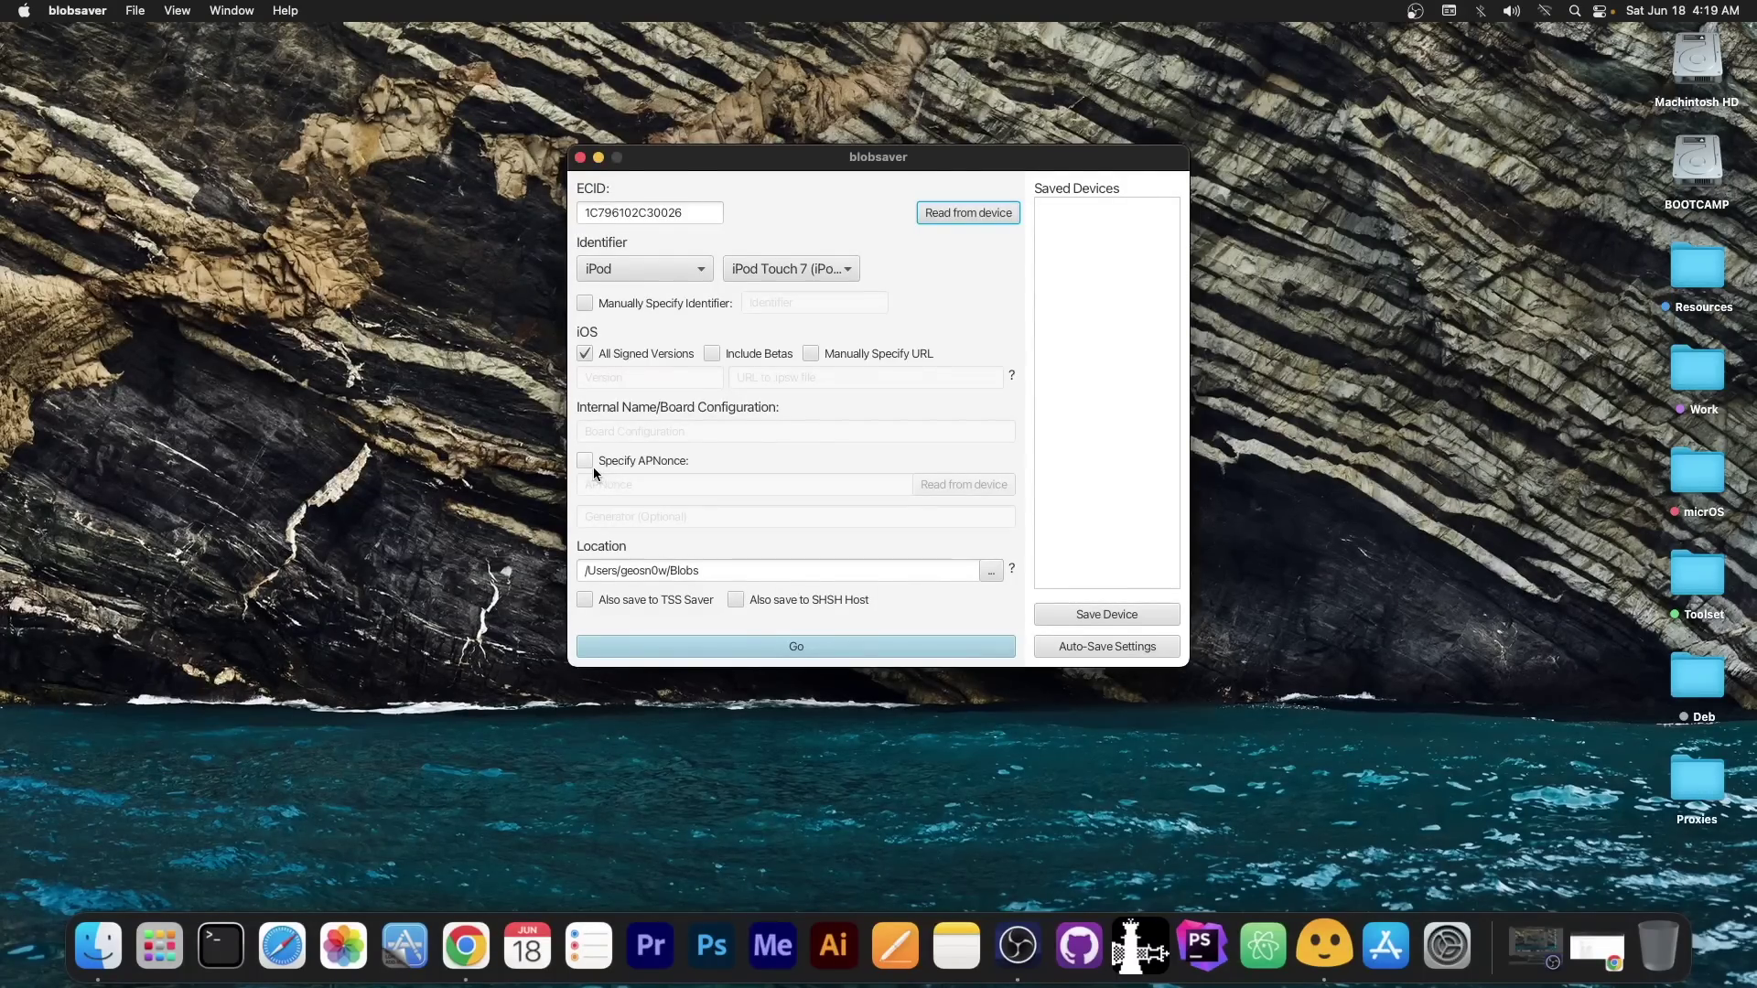
pyautogui.click(583, 461)
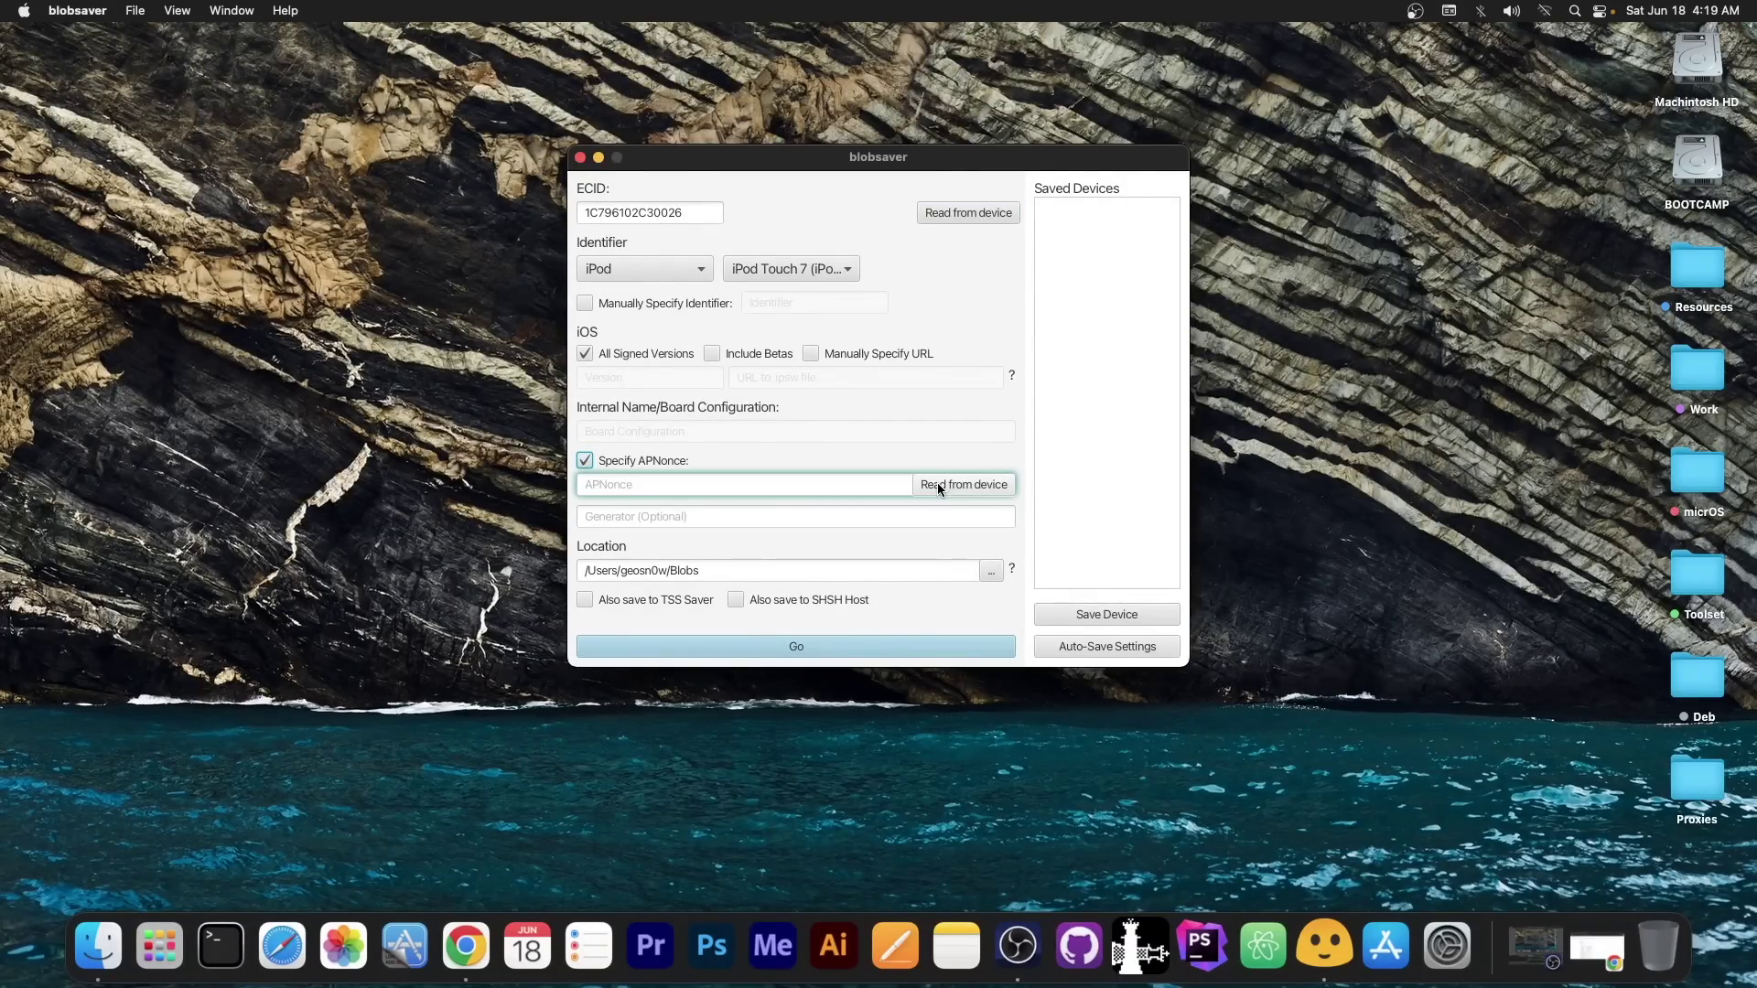
pyautogui.click(584, 460)
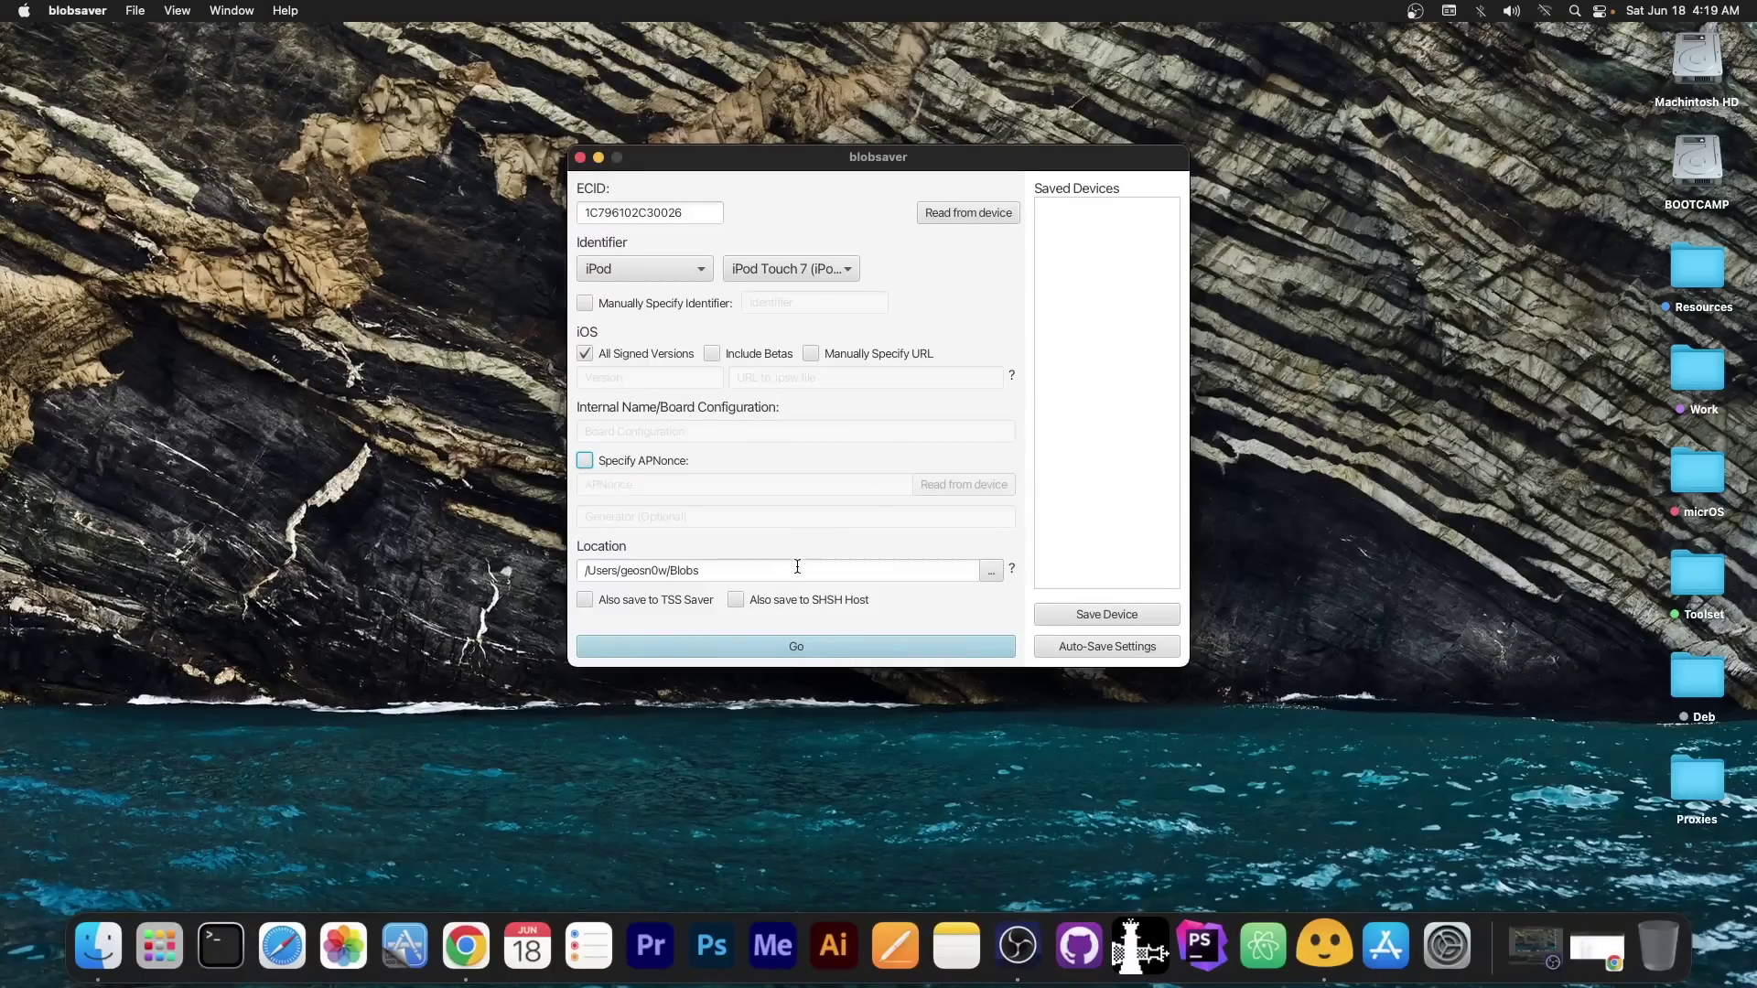
# - Save blobs for iOS 15.5, then enable Include Betas and save the 15.5 RC and 15.6 beta blobs
pyautogui.click(787, 643)
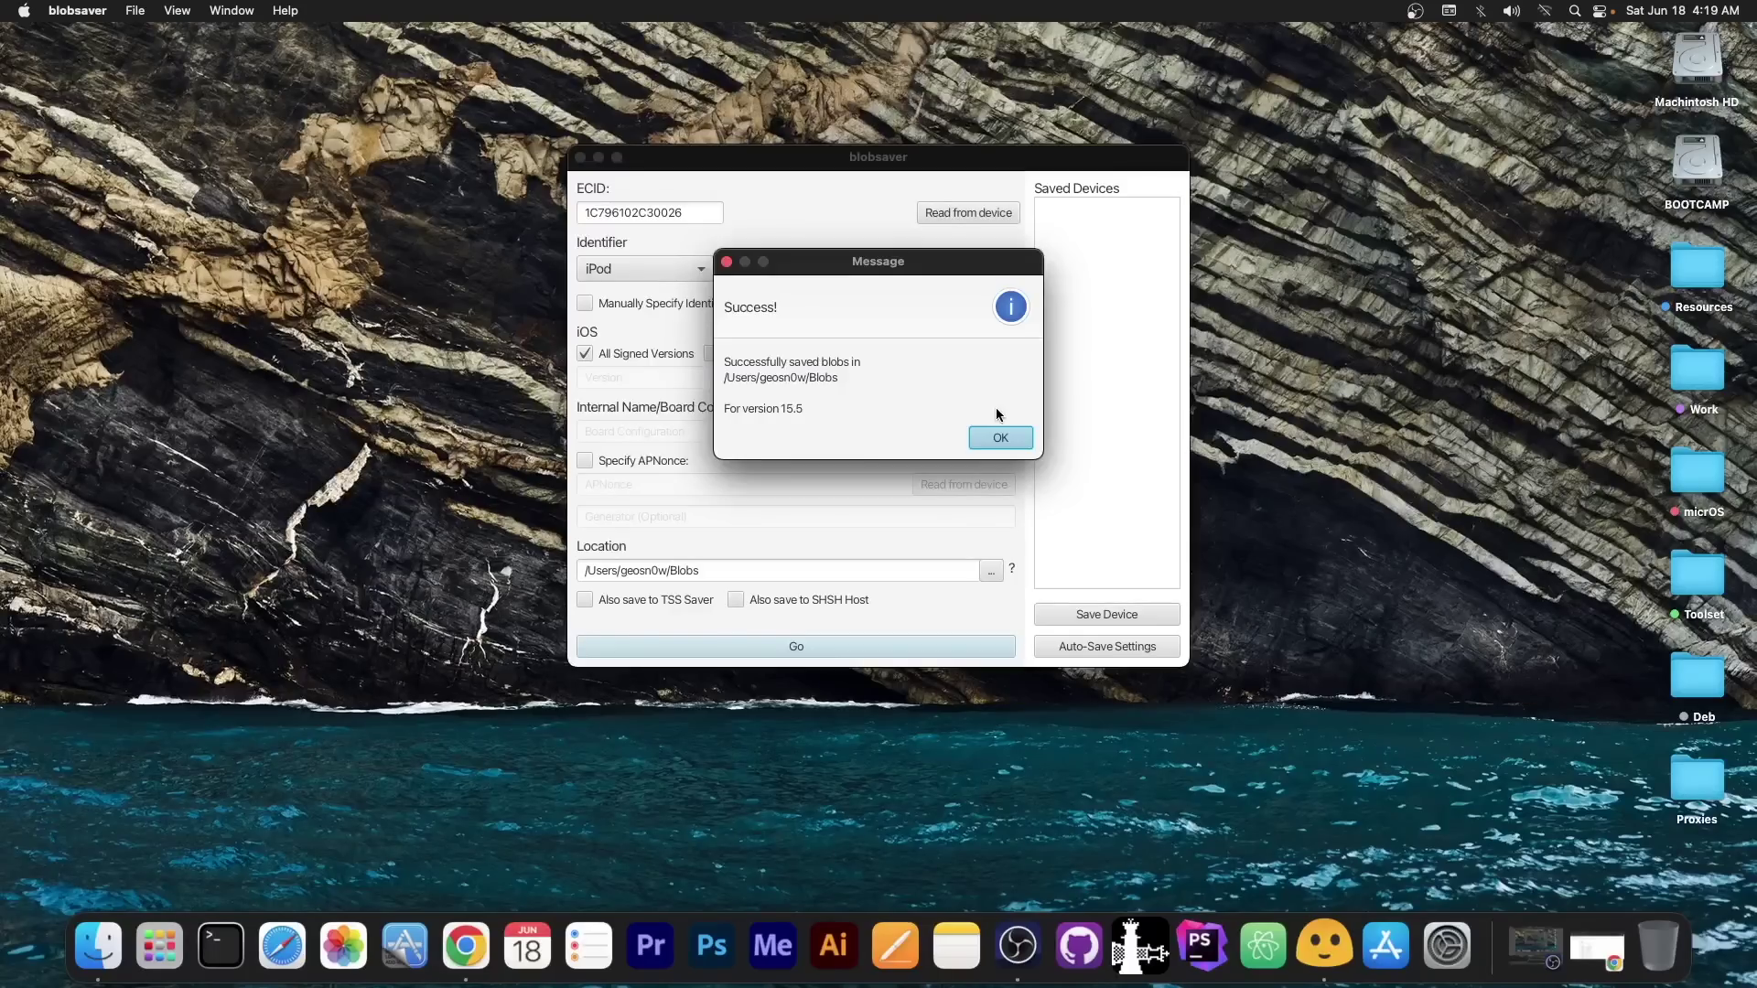
pyautogui.click(1003, 437)
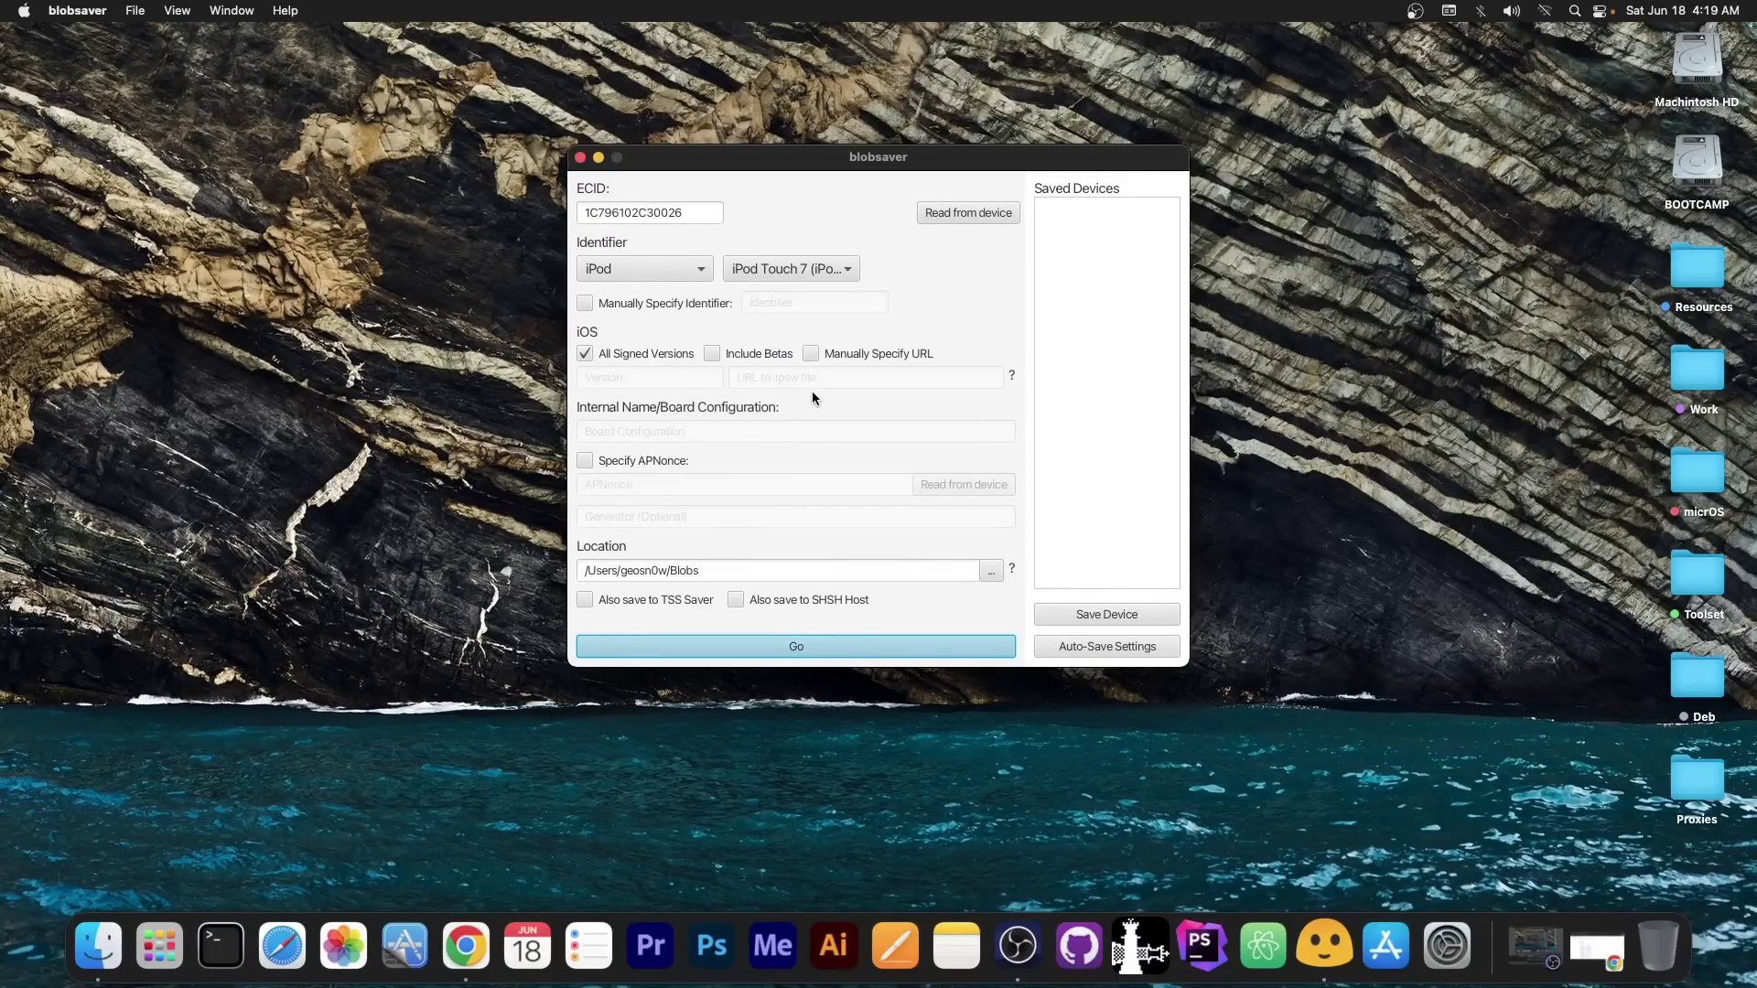
pyautogui.click(710, 353)
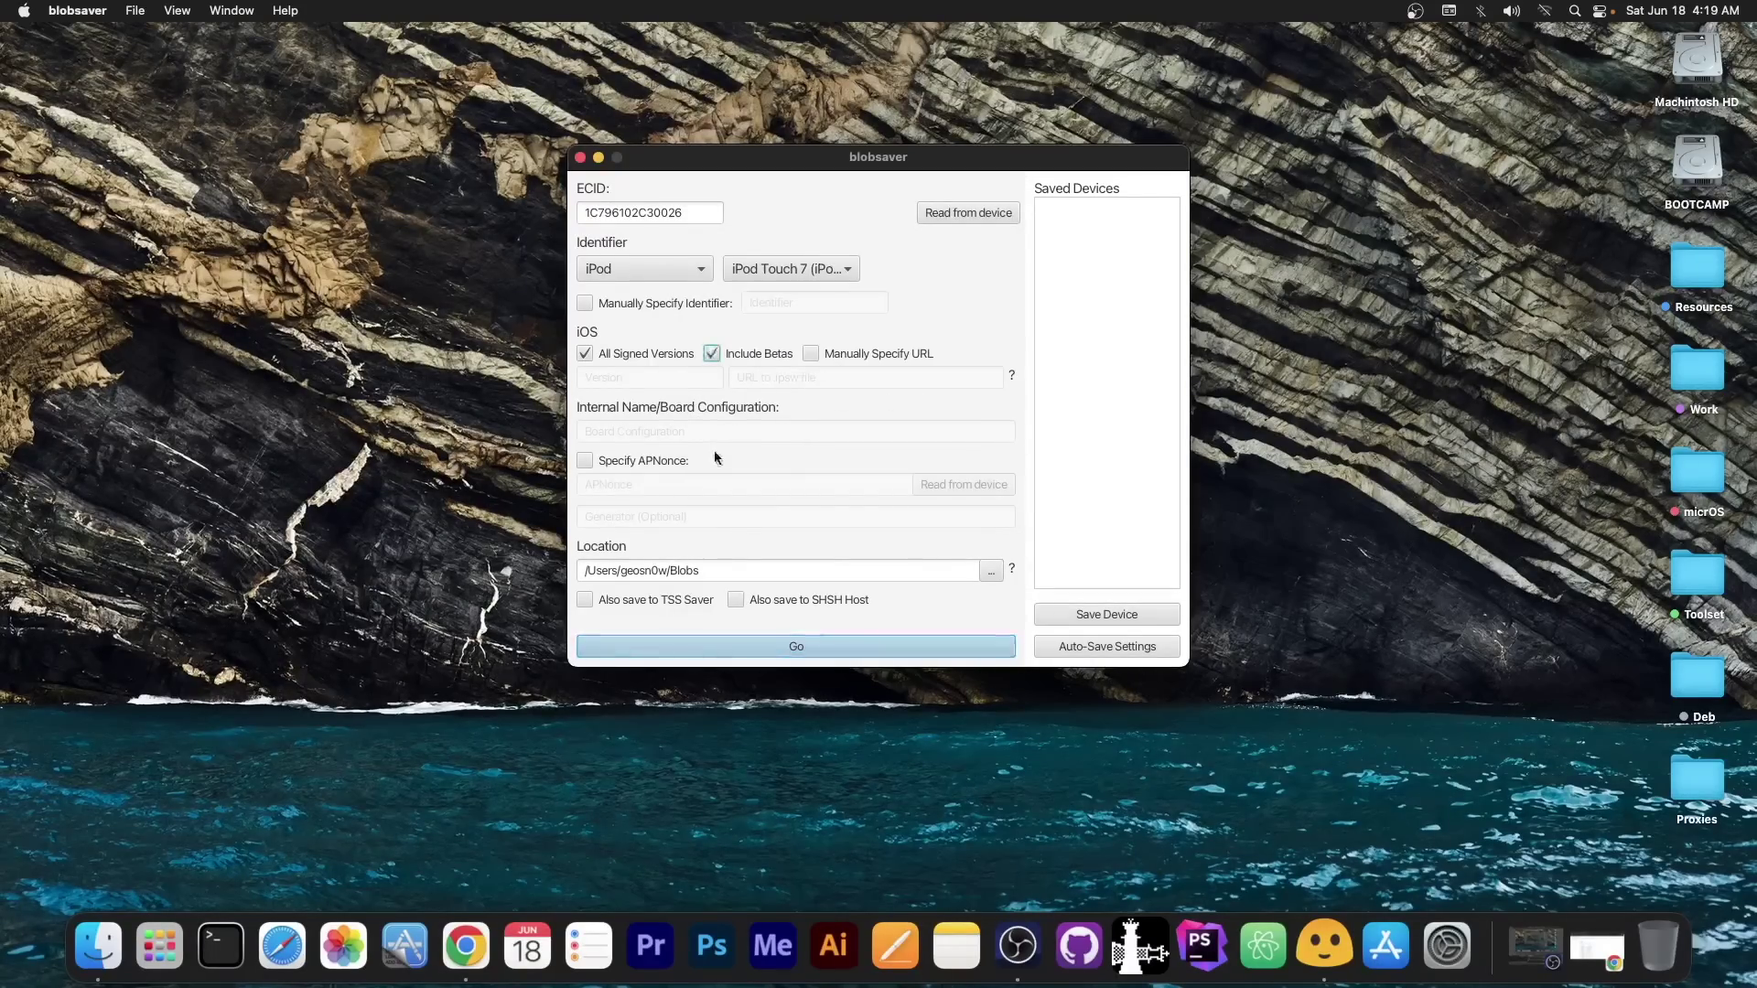
pyautogui.click(777, 642)
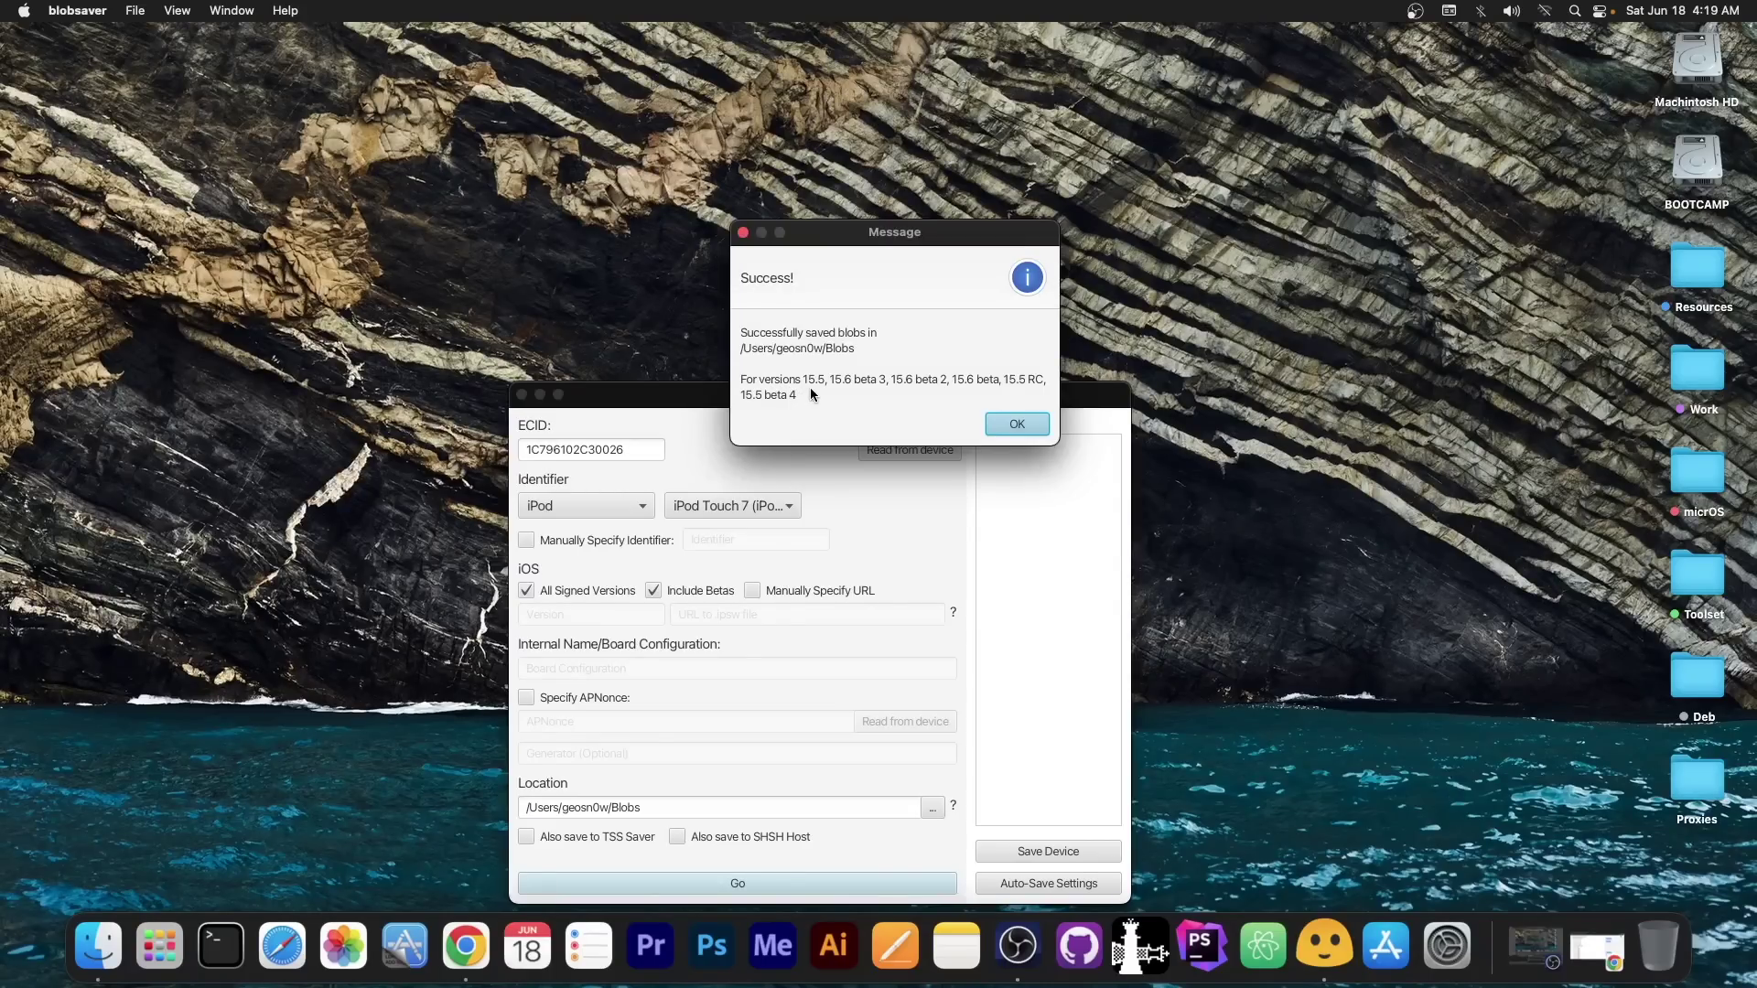
pyautogui.click(1006, 421)
# - Close blobsaver, check iPhone13,2 signing shows 15.6 betas, 15.5 RC and 15.5, then minimize Chrome
pyautogui.click(513, 185)
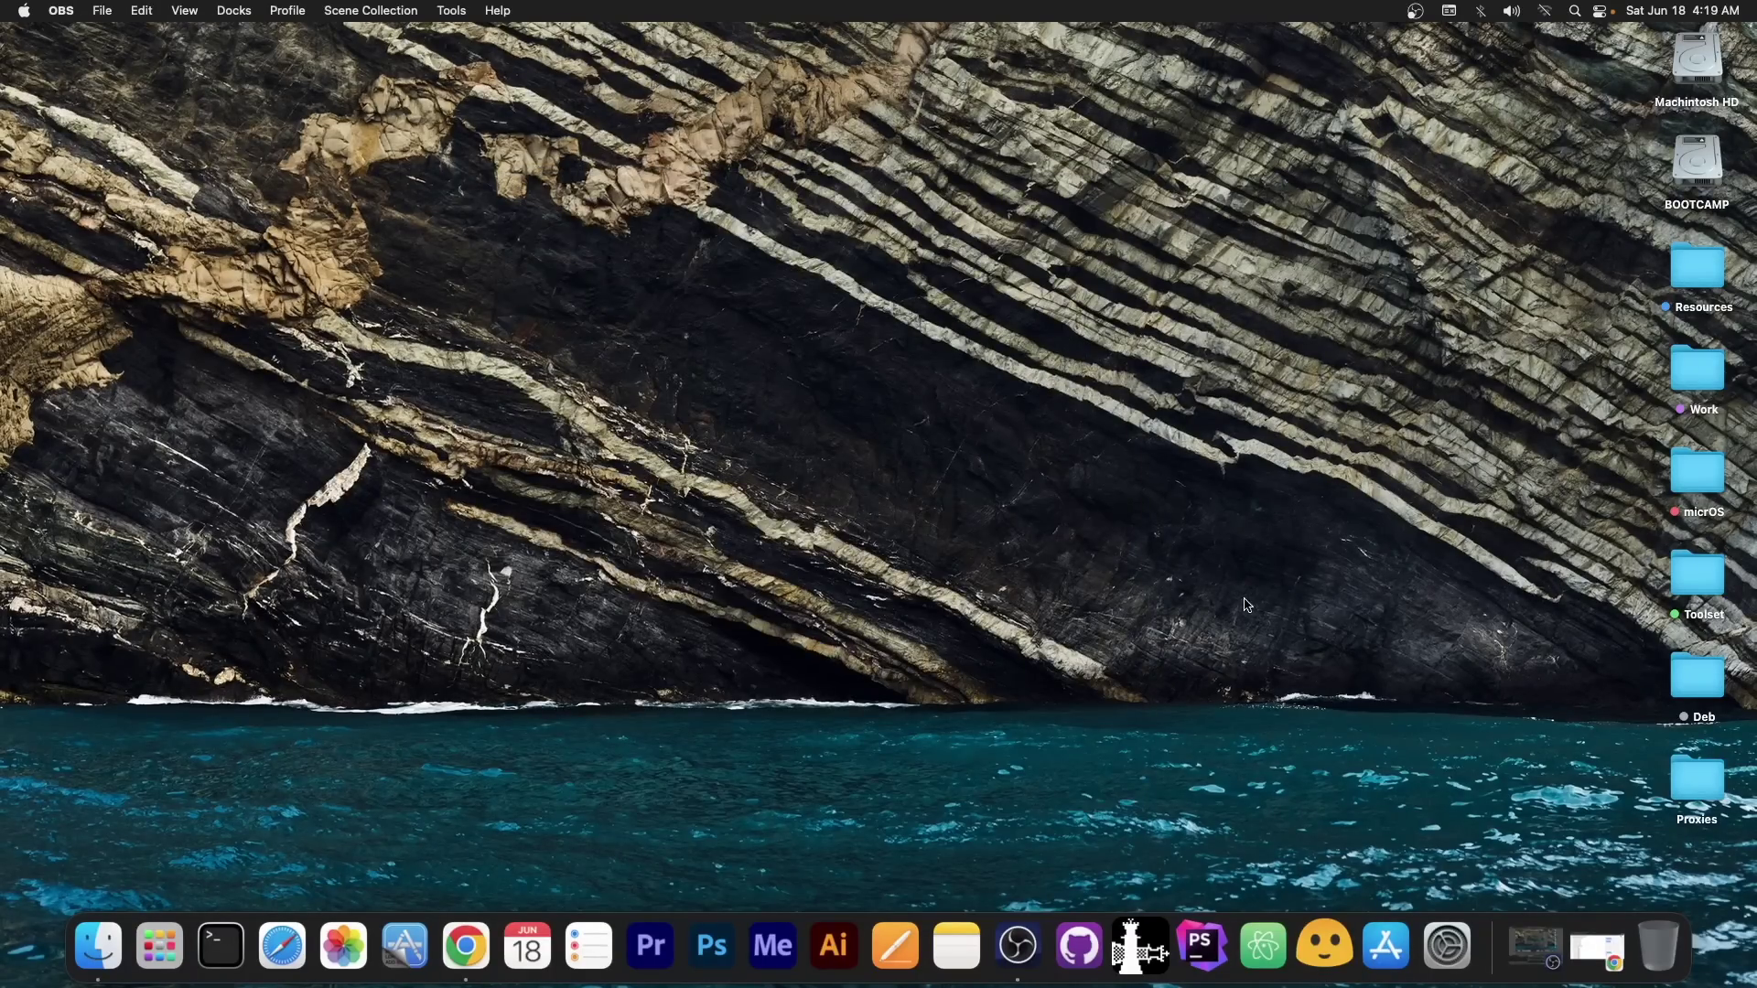
pyautogui.click(1596, 949)
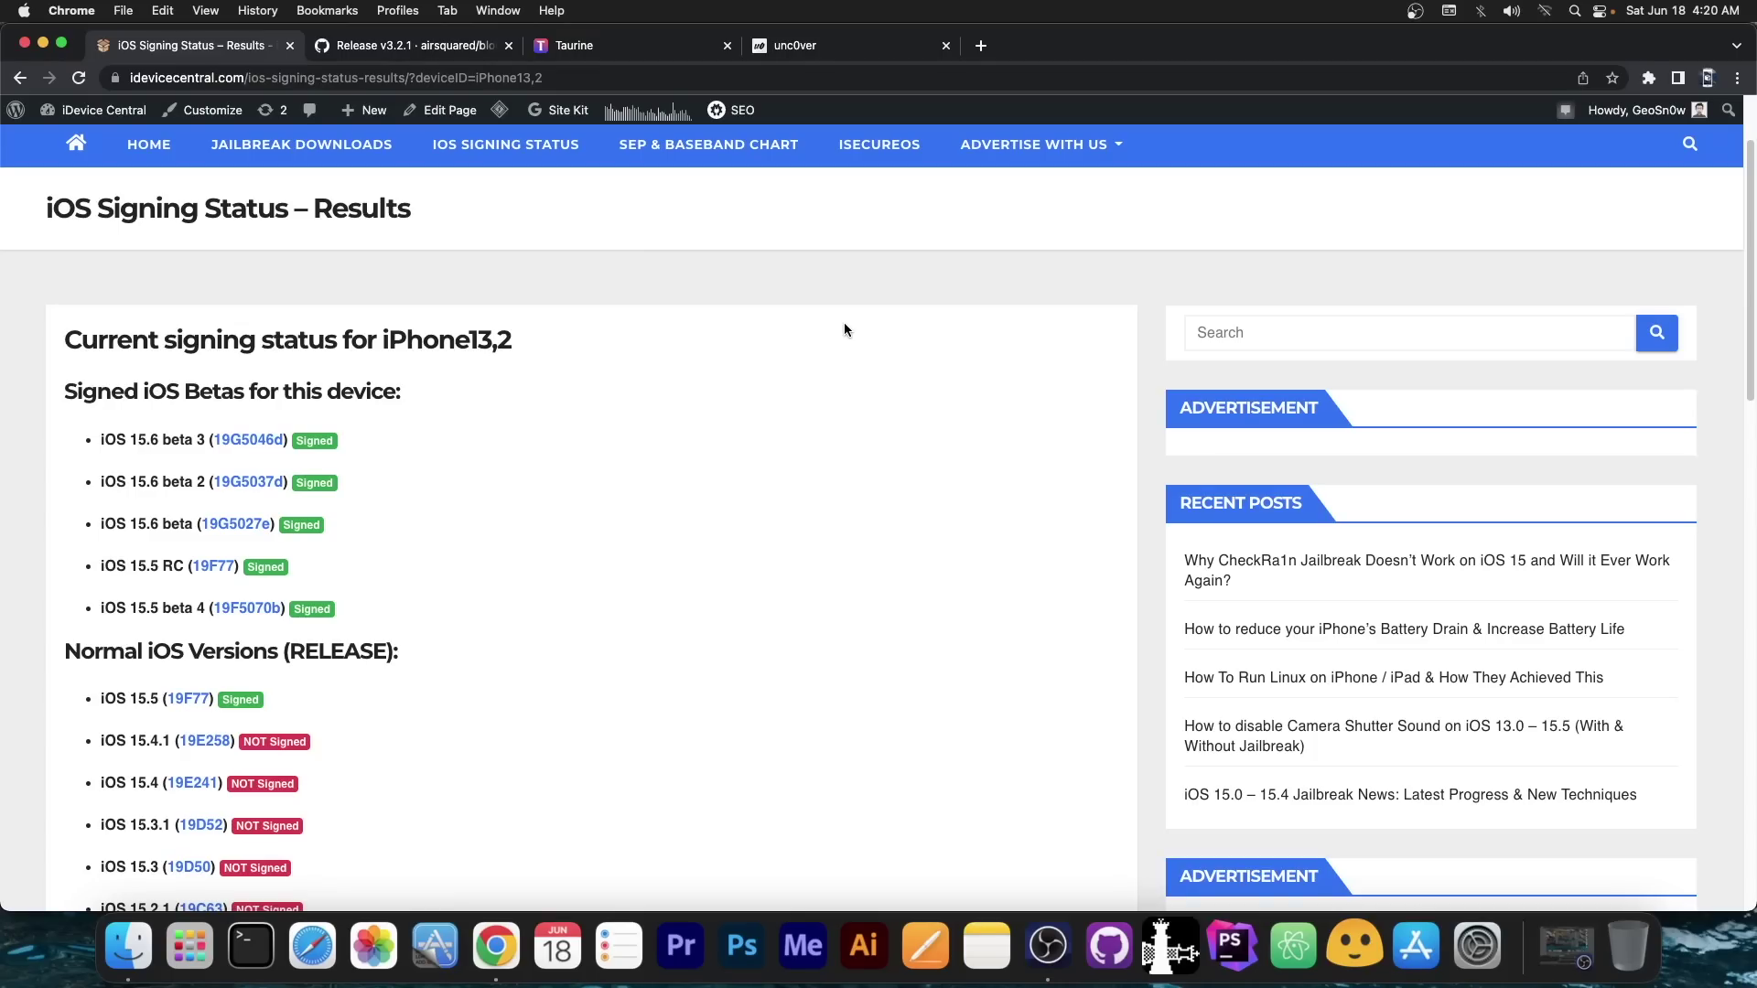
pyautogui.click(43, 43)
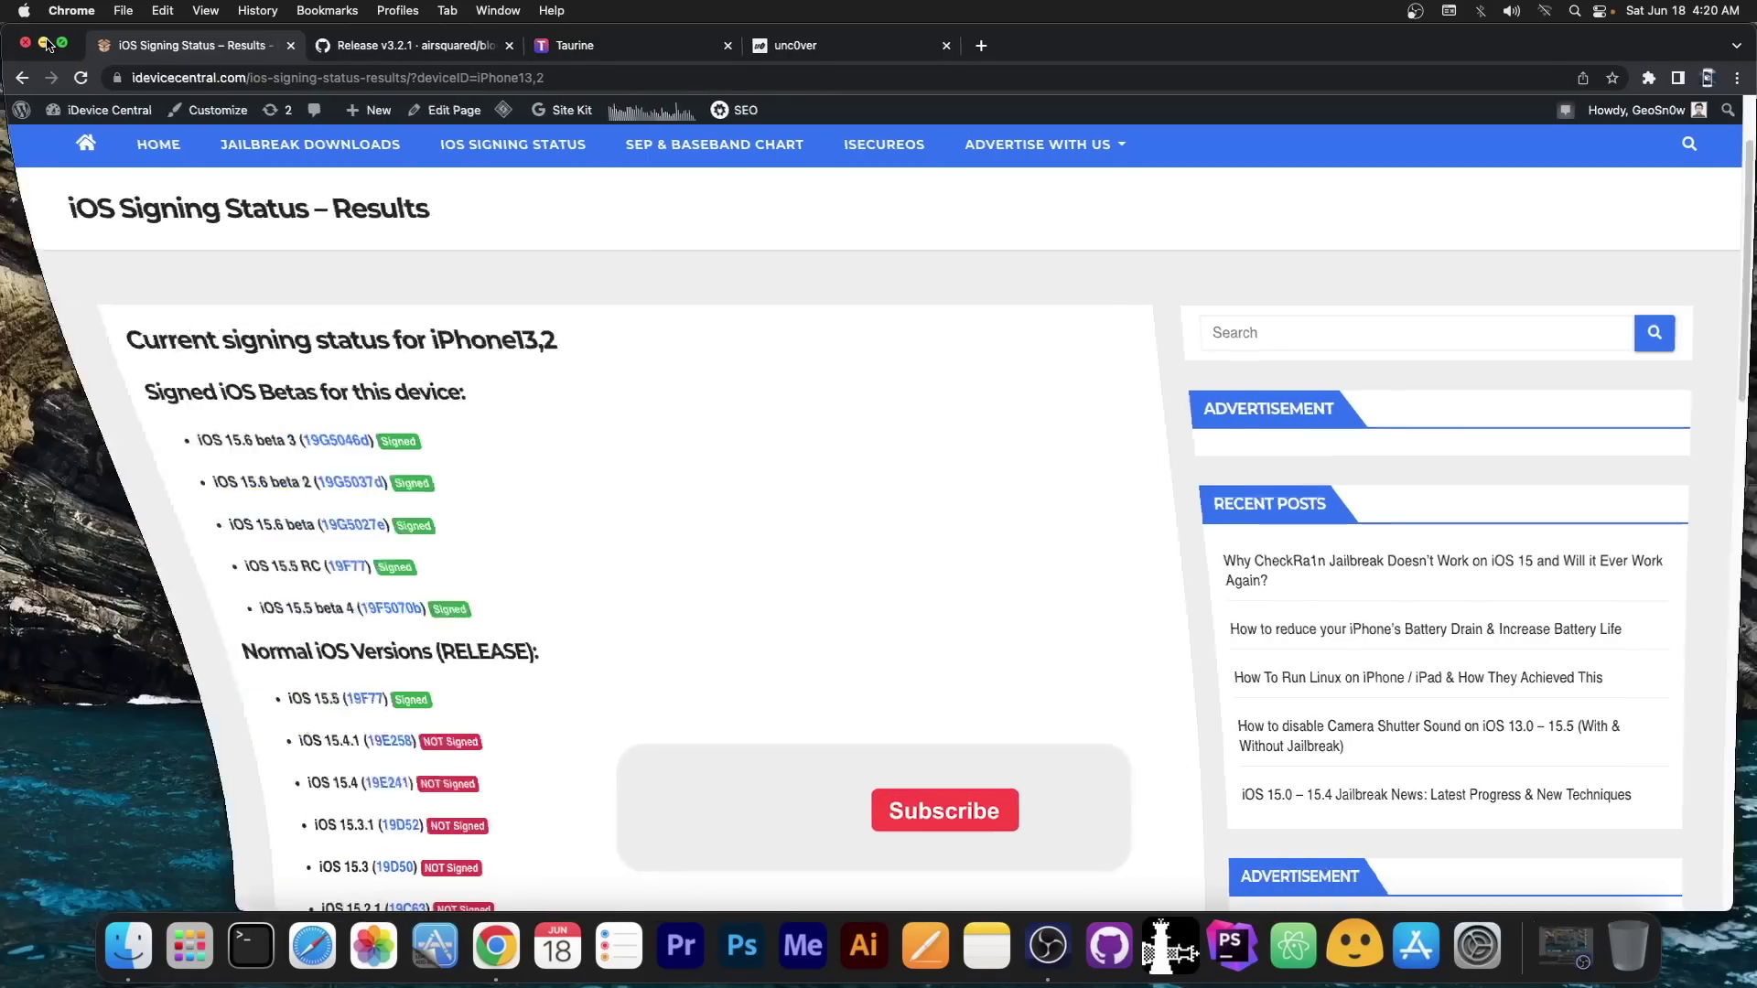